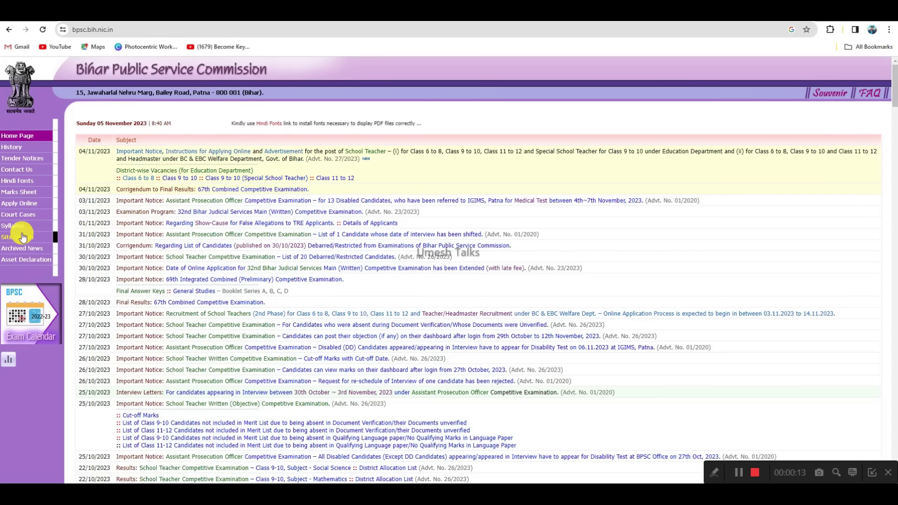
- Open the B.P.S.C. online application portal from the commission's website and accept the notice about leaving the site
click(18, 204)
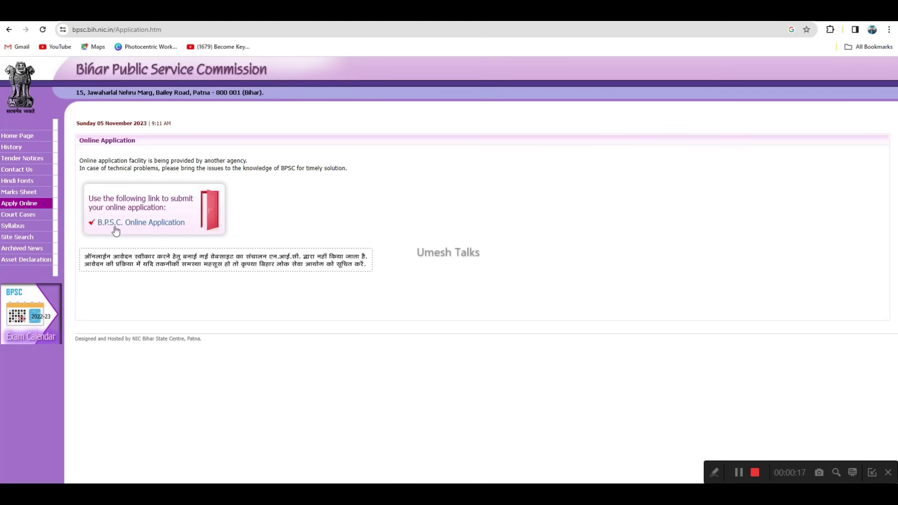
click(140, 227)
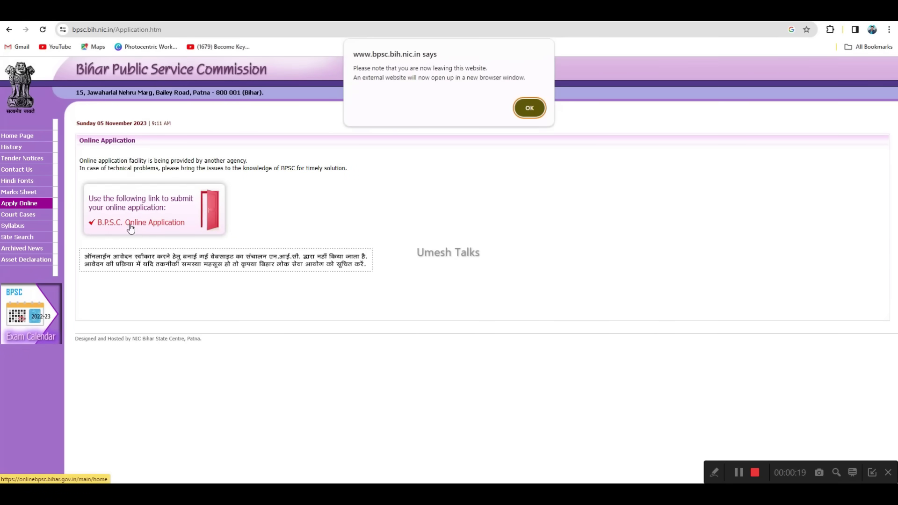
click(526, 109)
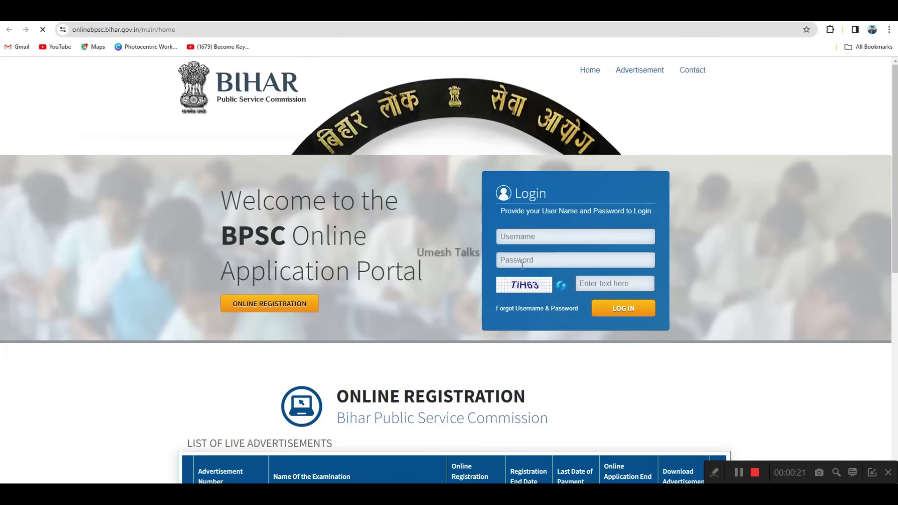
- Start an online application for the School Teacher / Headmaster Recruitment Examination, advertisement 27/2023, in the list of live advertisements
scroll(463, 317, down, 4)
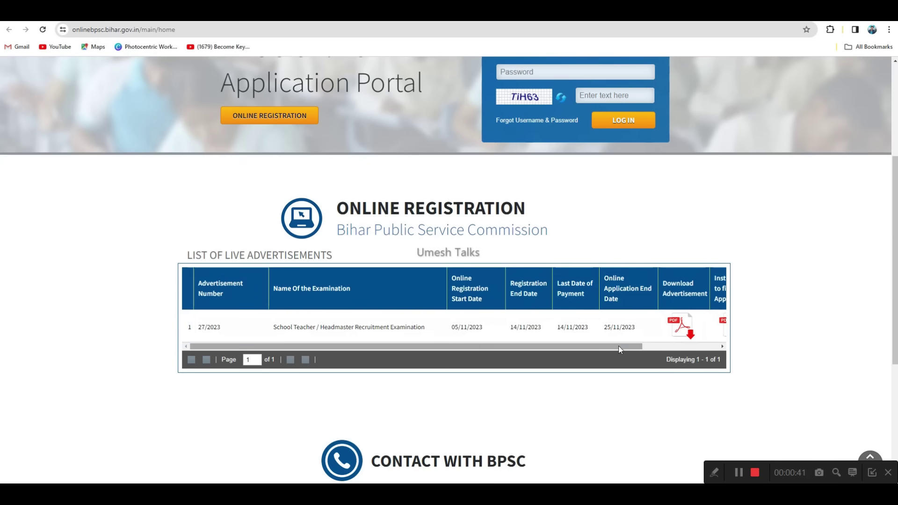
drag(619, 346, 698, 348)
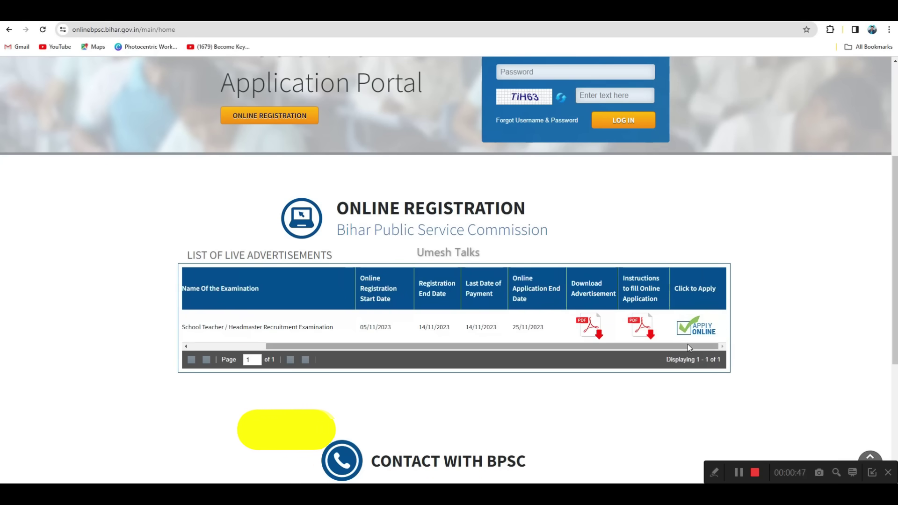
click(704, 332)
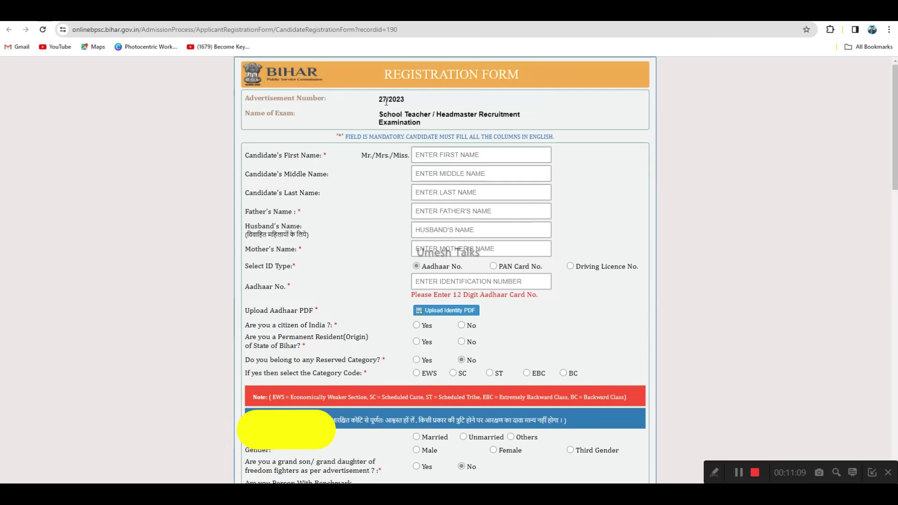
- Examine the advertisement number, the exam name and the candidate's first, middle and last name fields of the registration form
drag(388, 100, 400, 99)
click(431, 111)
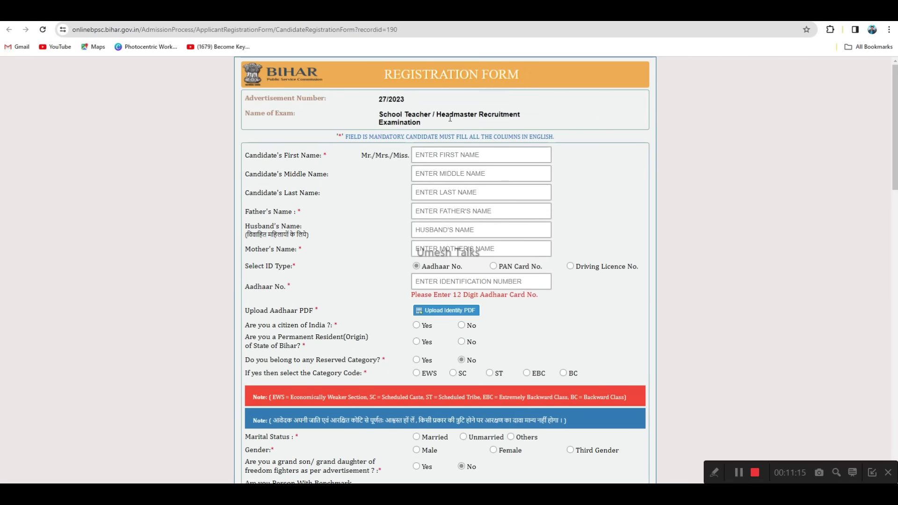
drag(420, 114, 476, 115)
click(532, 120)
drag(286, 155, 330, 175)
drag(284, 194, 310, 194)
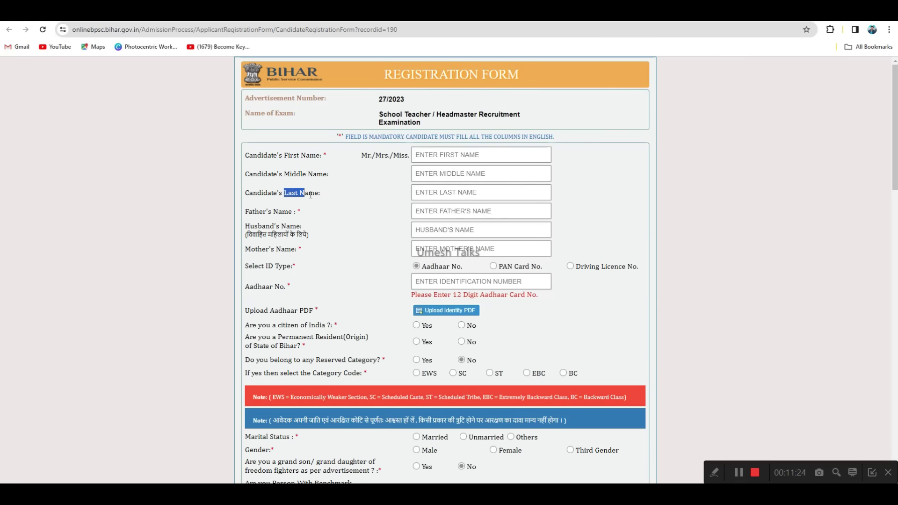
click(428, 156)
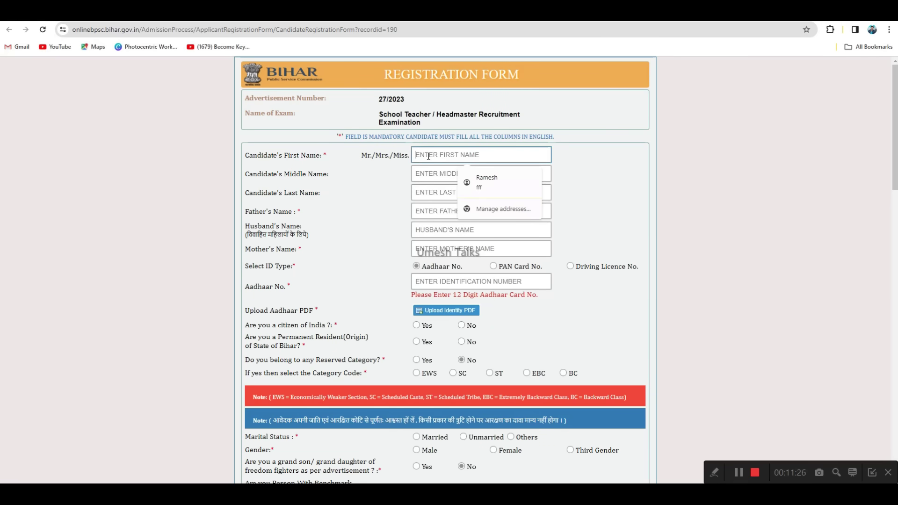
click(383, 177)
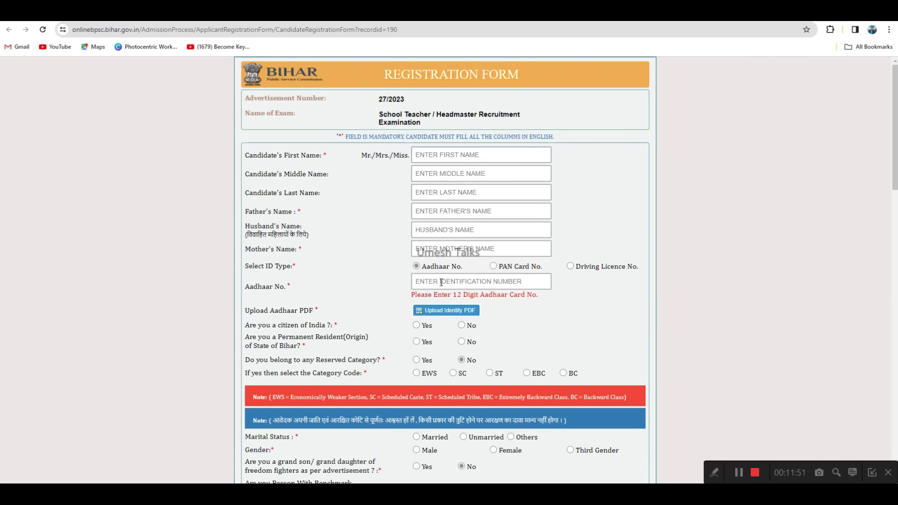
- Upload the Aadhaar PDF and answer Yes to both Indian citizenship and permanent residence of Bihar
click(448, 310)
double_click(108, 83)
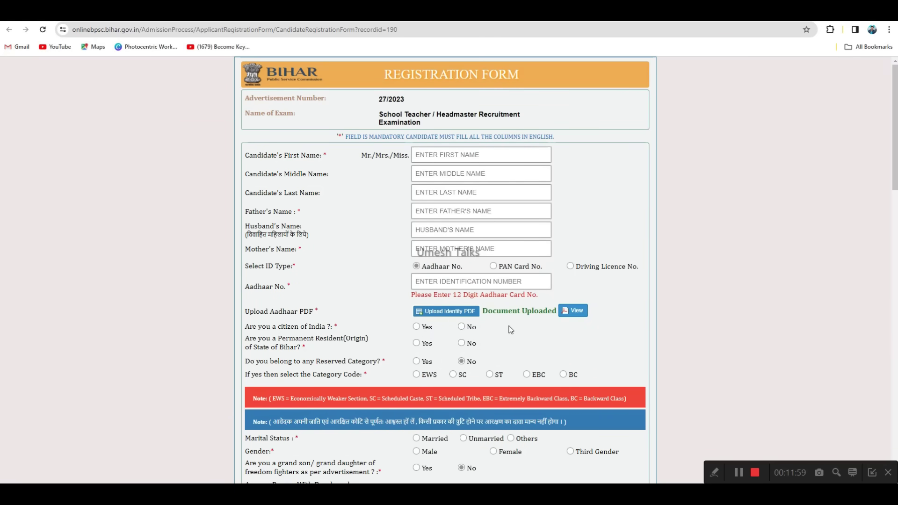
scroll(463, 323, down, 1)
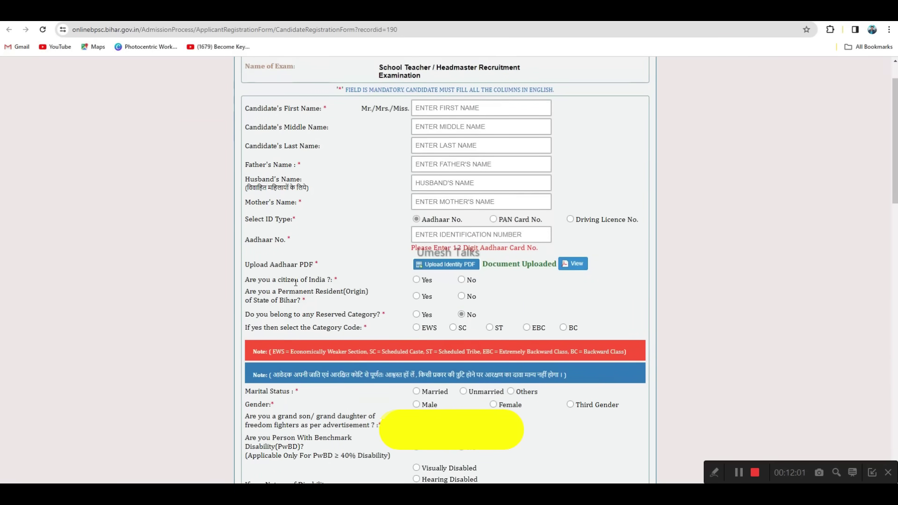
drag(308, 280, 328, 280)
click(416, 279)
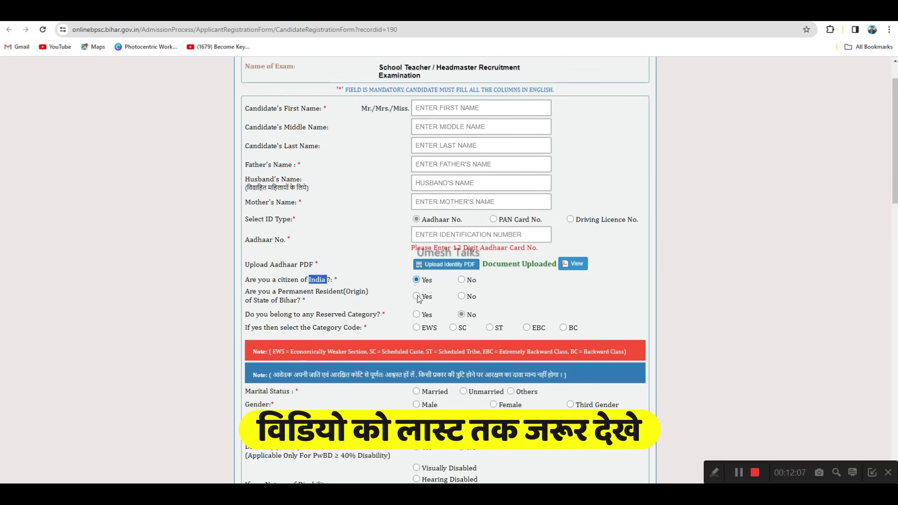
click(417, 296)
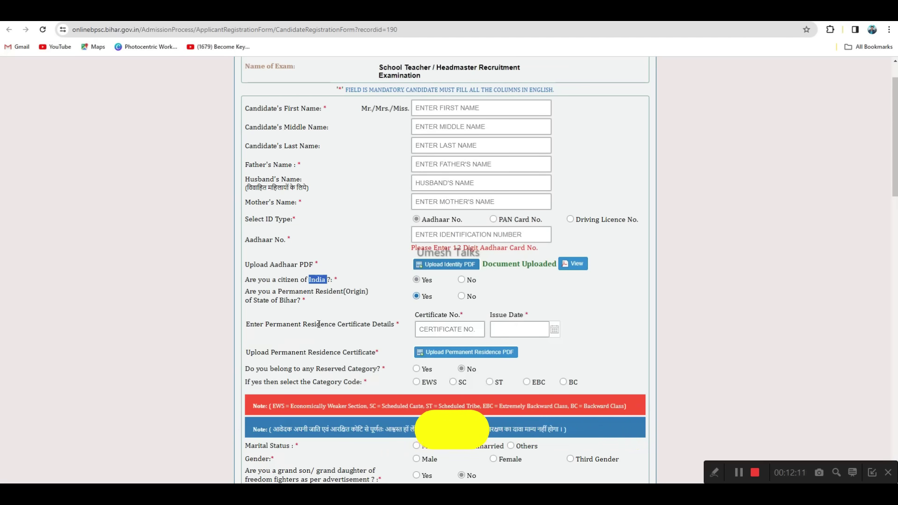
- Set the permanent residence certificate's issue date to 10/10/2023 and upload the certificate PDF
drag(303, 324, 371, 327)
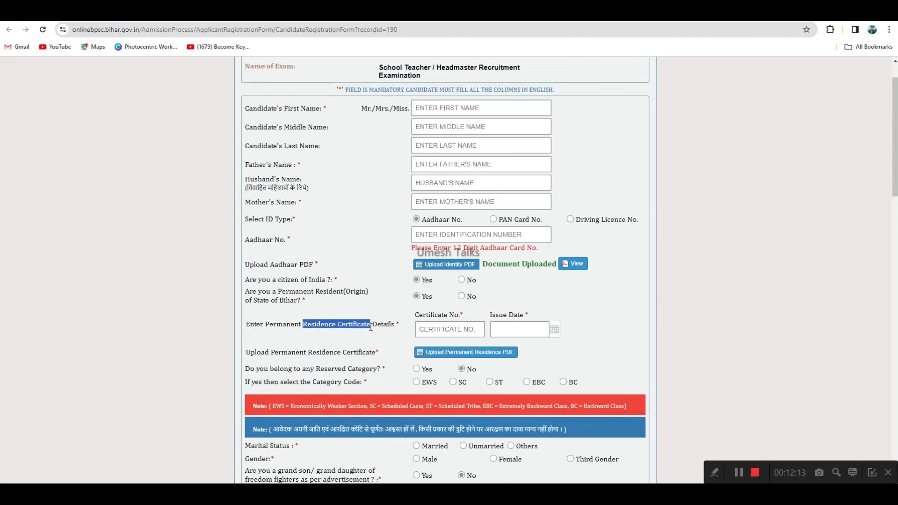
click(387, 303)
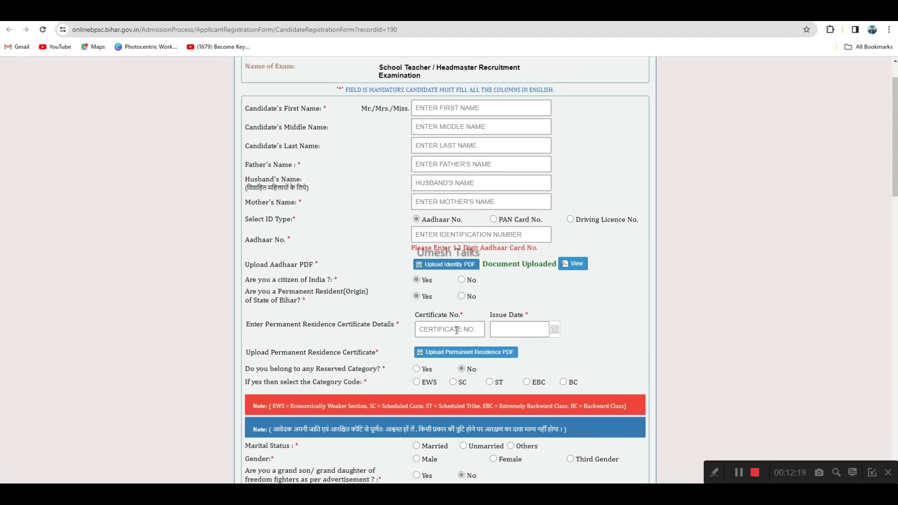
click(554, 330)
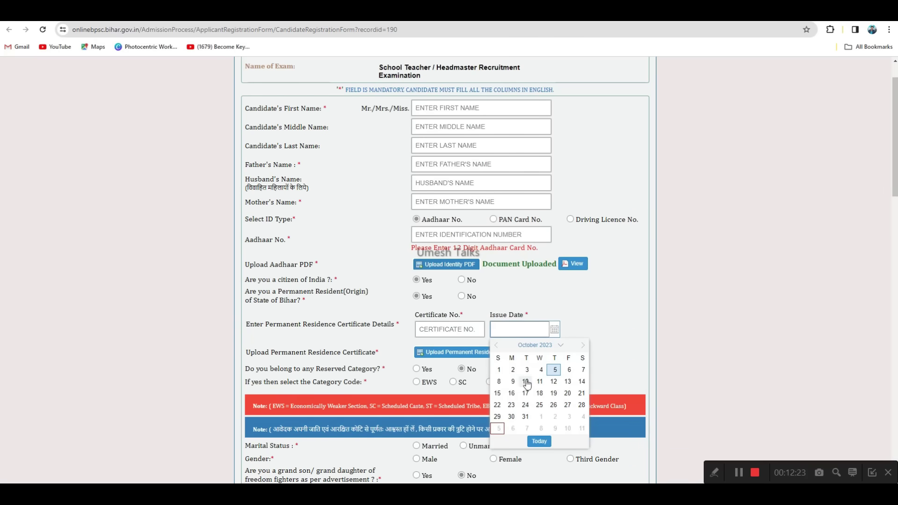
click(526, 382)
click(486, 353)
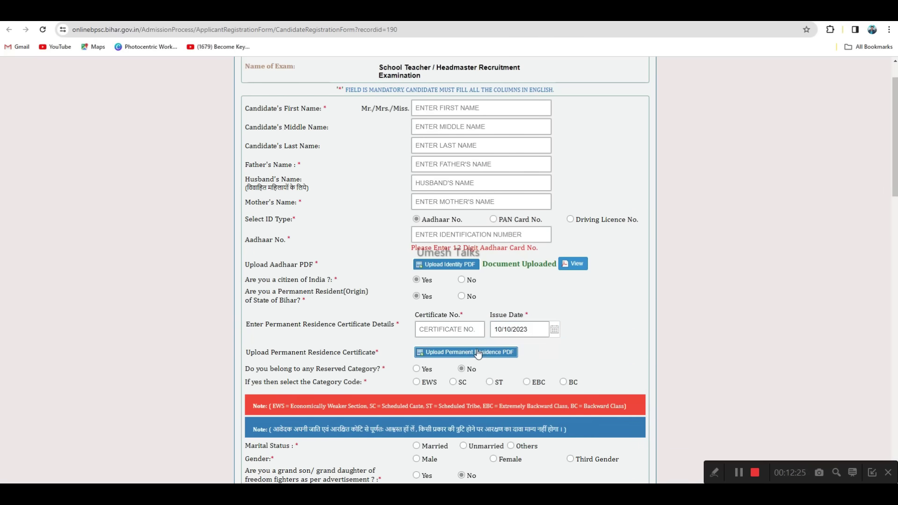
click(117, 106)
double_click(117, 106)
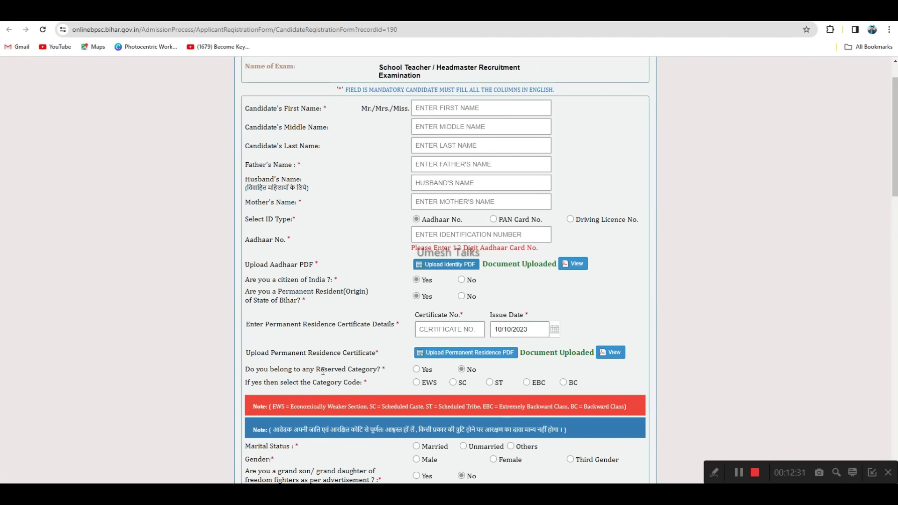
- Declare that the candidate belongs to the reserved category EBC and choose Banpar as the caste name
drag(316, 371, 347, 372)
click(417, 369)
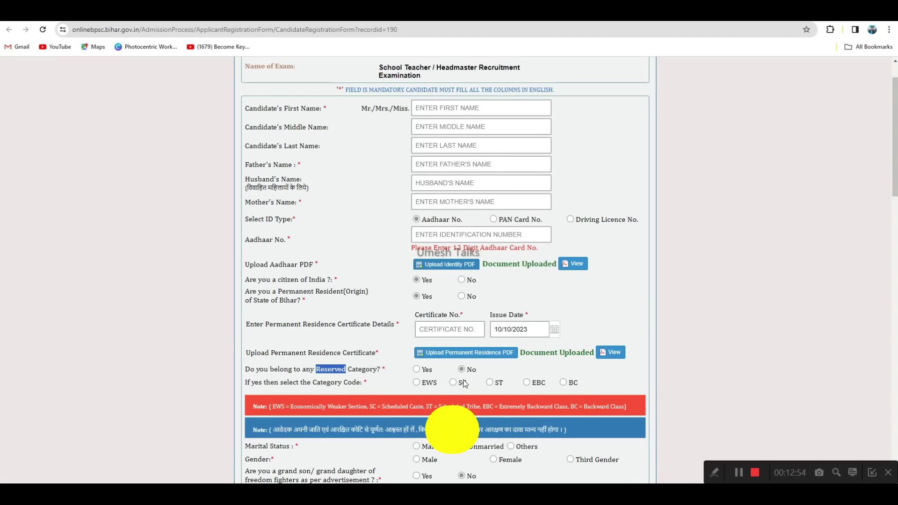
click(404, 374)
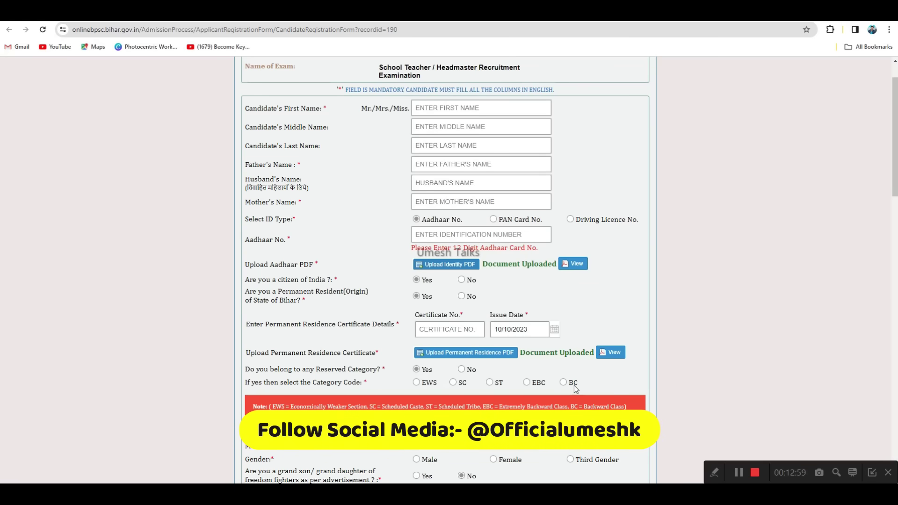
click(527, 384)
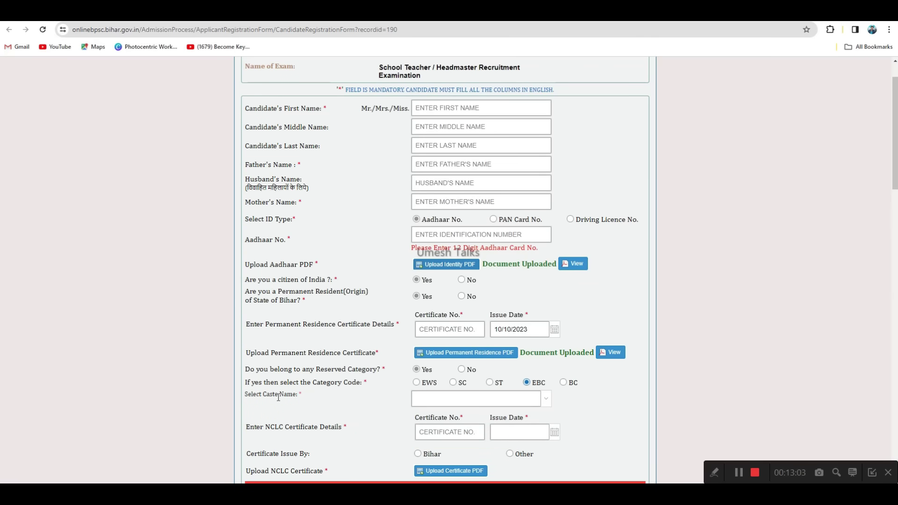
drag(264, 428, 284, 428)
click(367, 431)
click(543, 400)
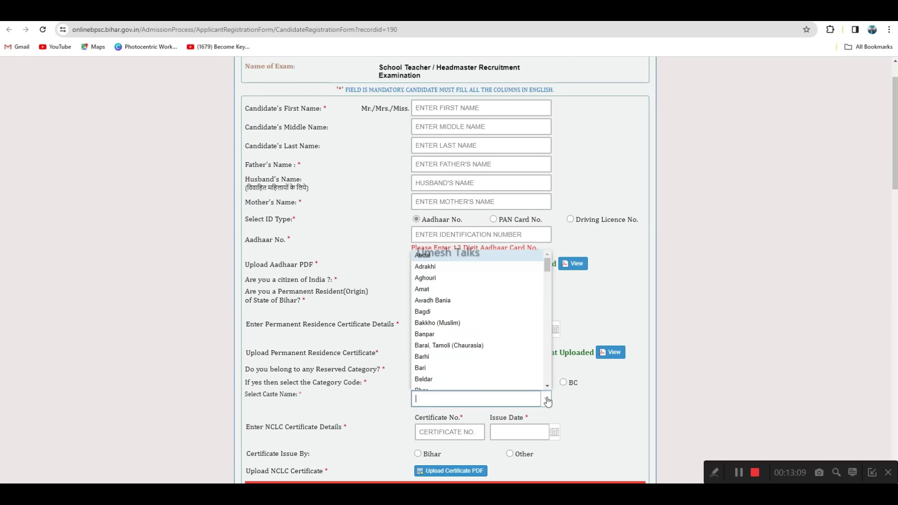
click(427, 334)
- Enter FF as the NCLC certificate number and 11/2/2023 as its issue date
click(438, 431)
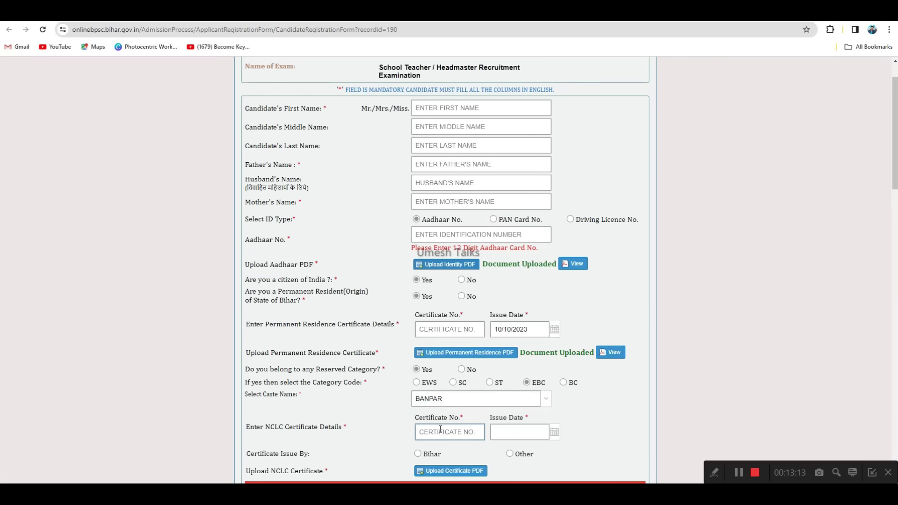
text(FF)
click(520, 430)
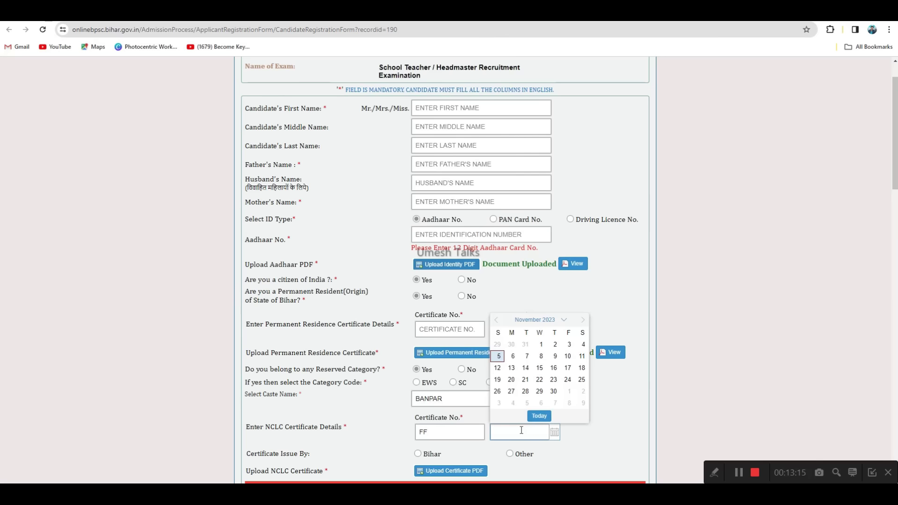
click(555, 344)
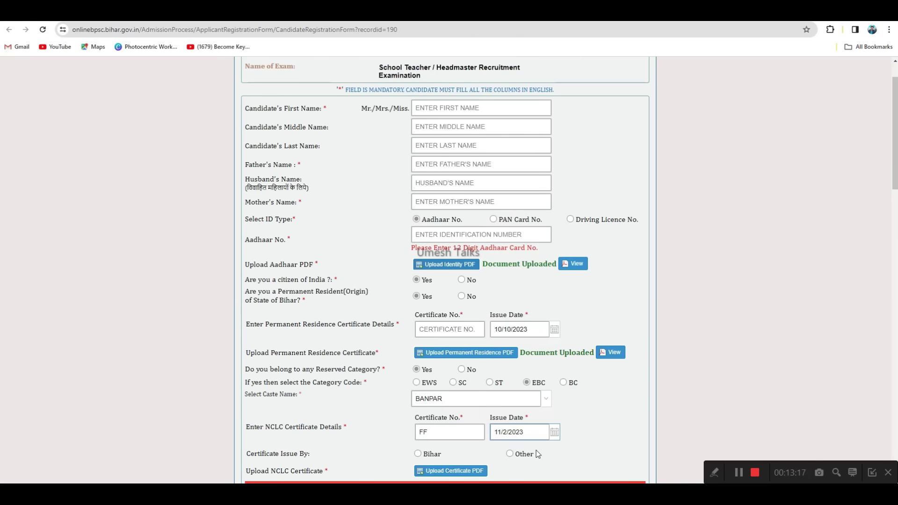
- Set the NCLC certificate as issued by Bihar and upload the PDF file Certificate 2 from the Demo files folder
scroll(356, 451, down, 1)
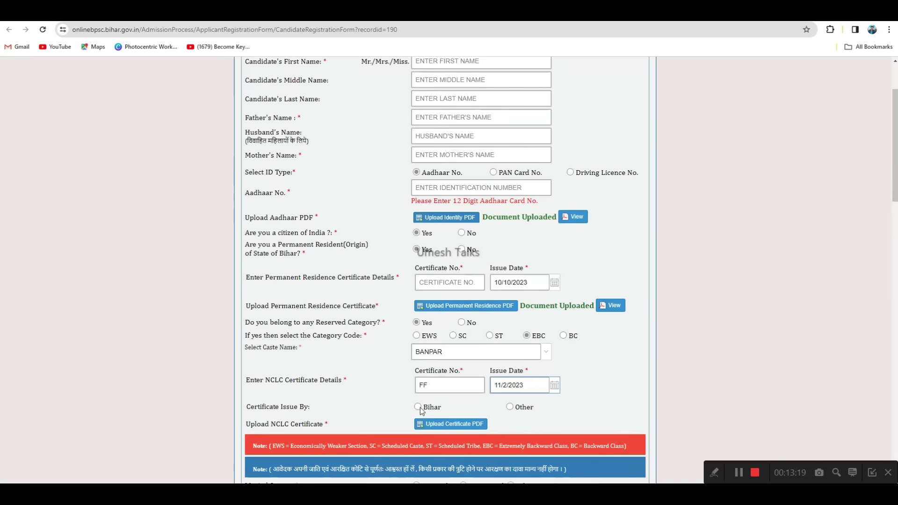
click(419, 408)
click(446, 423)
click(88, 93)
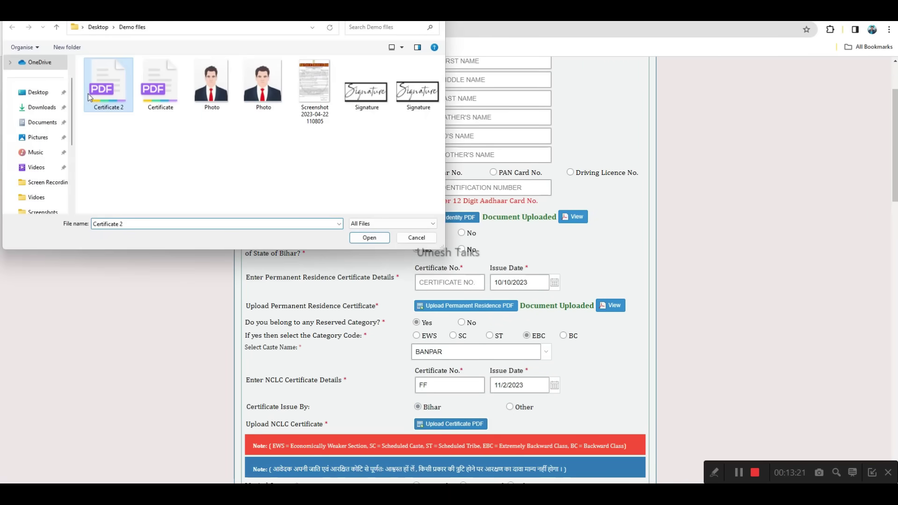
double_click(88, 93)
- Set the candidate's marital status to Unmarried and gender to Female
scroll(500, 371, up, 1)
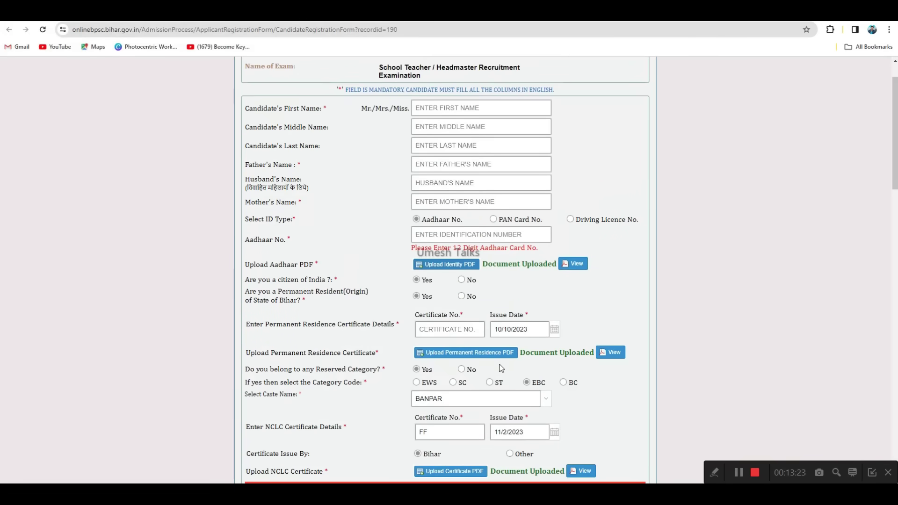
scroll(497, 377, down, 1)
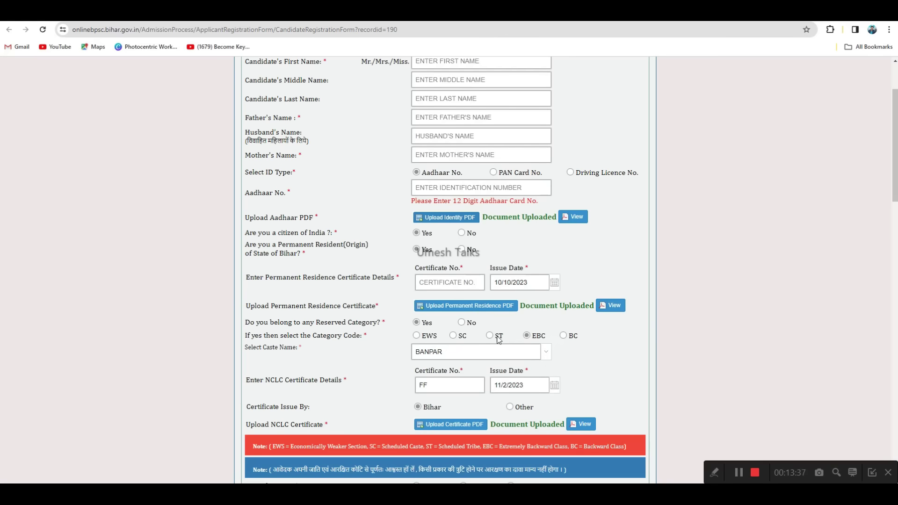
scroll(598, 346, down, 1)
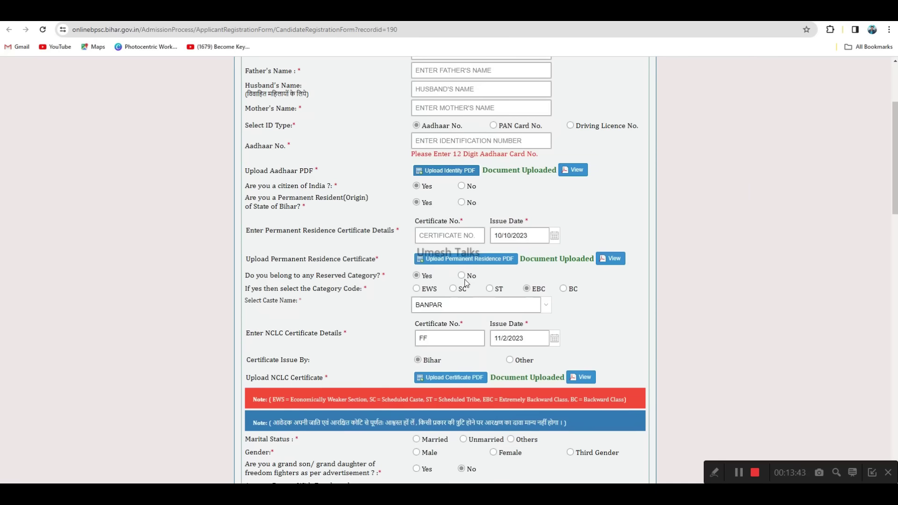
scroll(603, 310, down, 2)
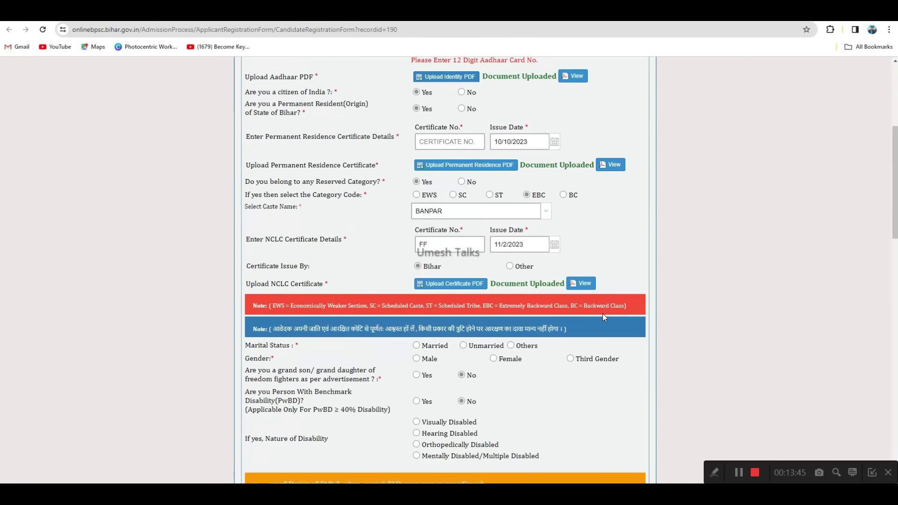
scroll(603, 314, down, 1)
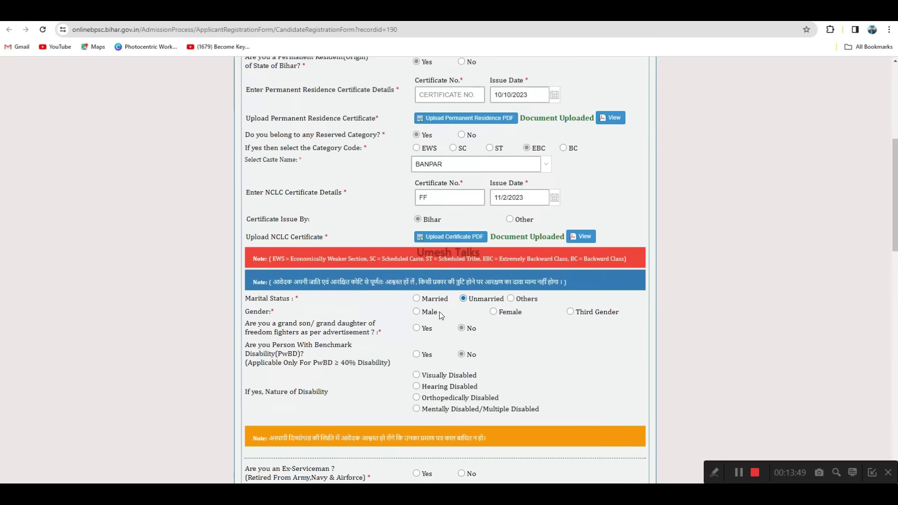
click(497, 312)
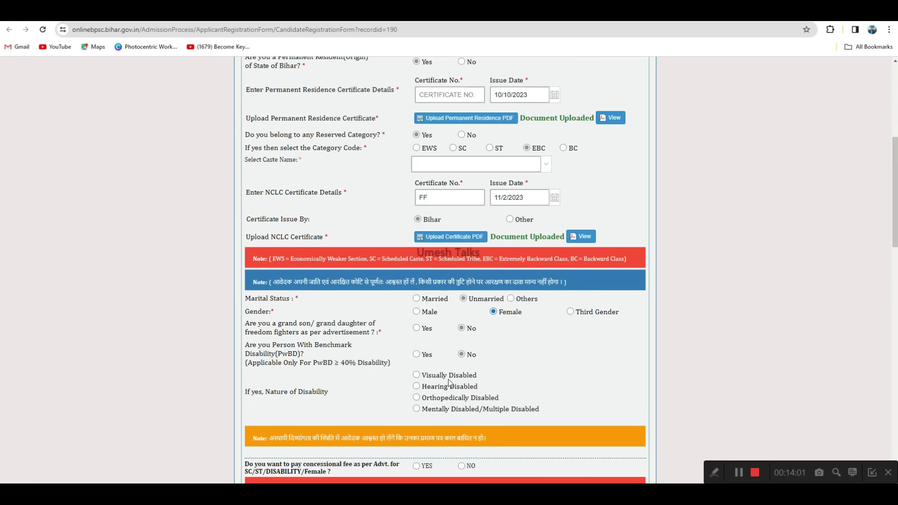
click(416, 354)
scroll(445, 280, down, 1)
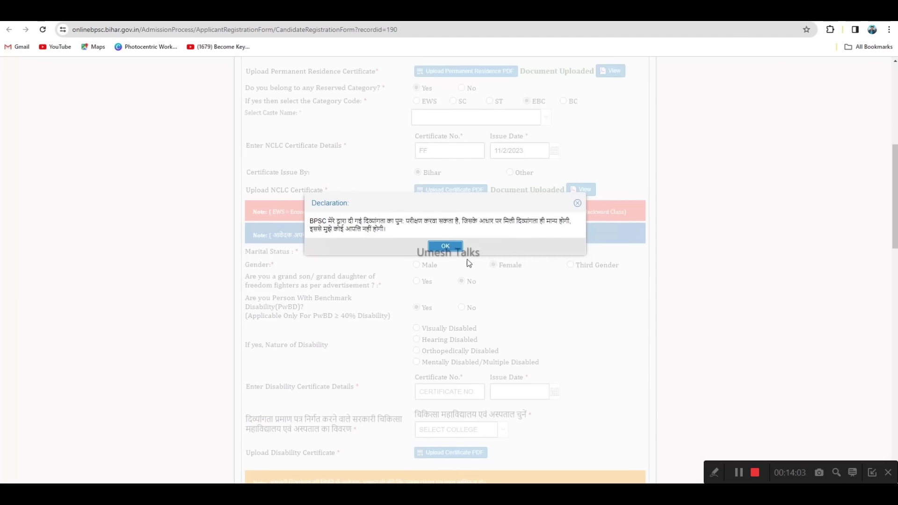
click(445, 245)
scroll(453, 370, down, 1)
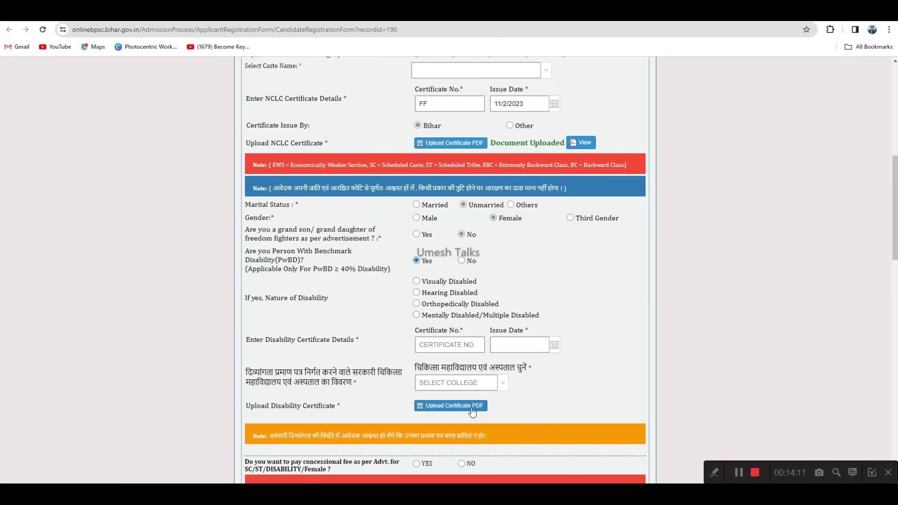
click(462, 261)
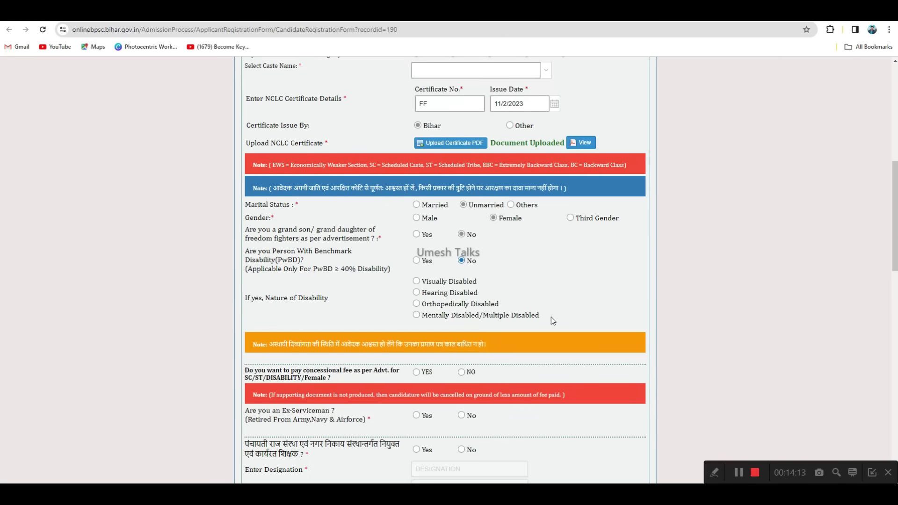
- Decline the concessional fee and declare that the candidate is not an ex-serviceman
scroll(557, 304, down, 1)
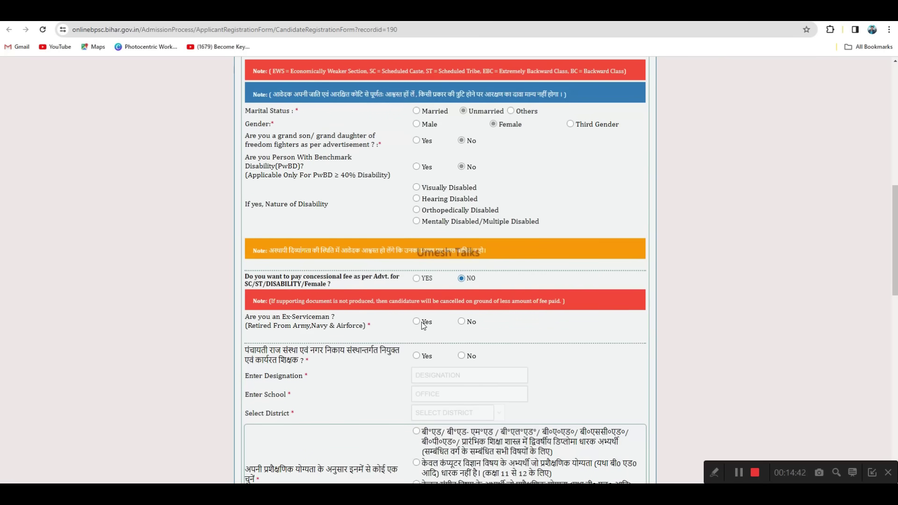
click(462, 322)
scroll(463, 333, down, 1)
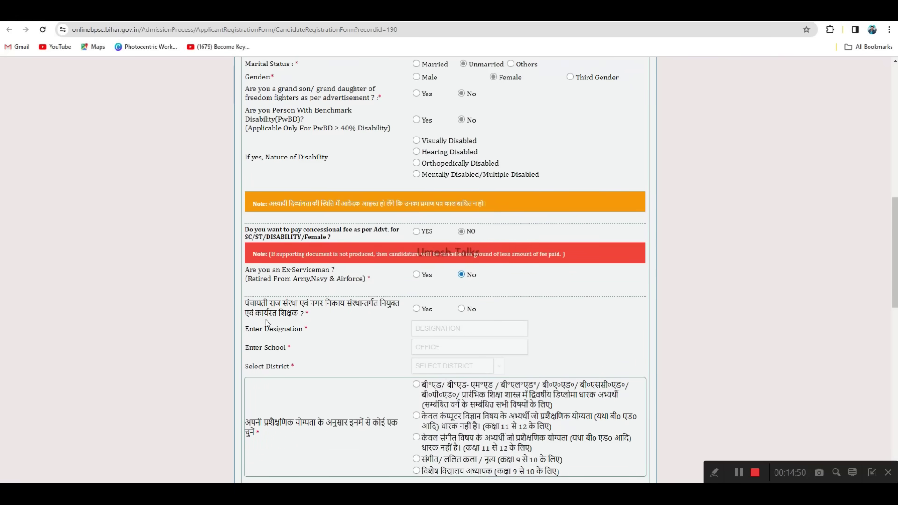
drag(245, 304, 395, 306)
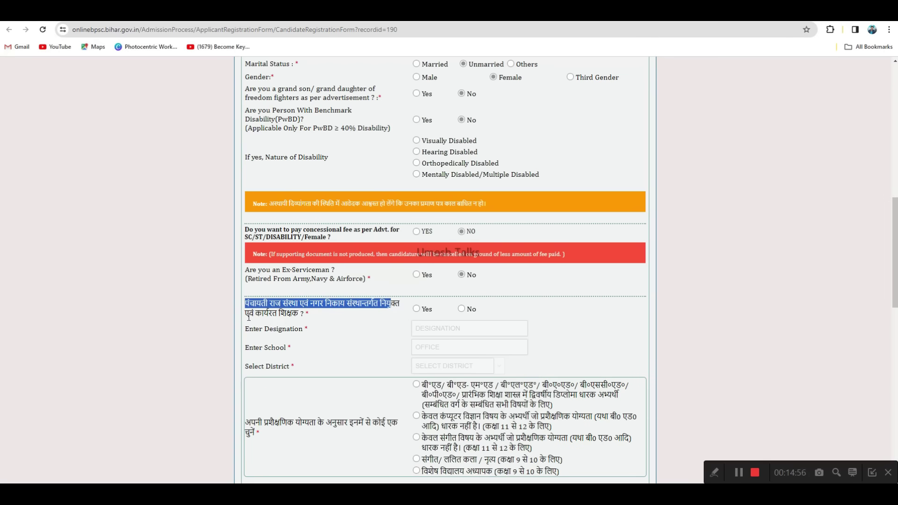
drag(256, 314, 297, 317)
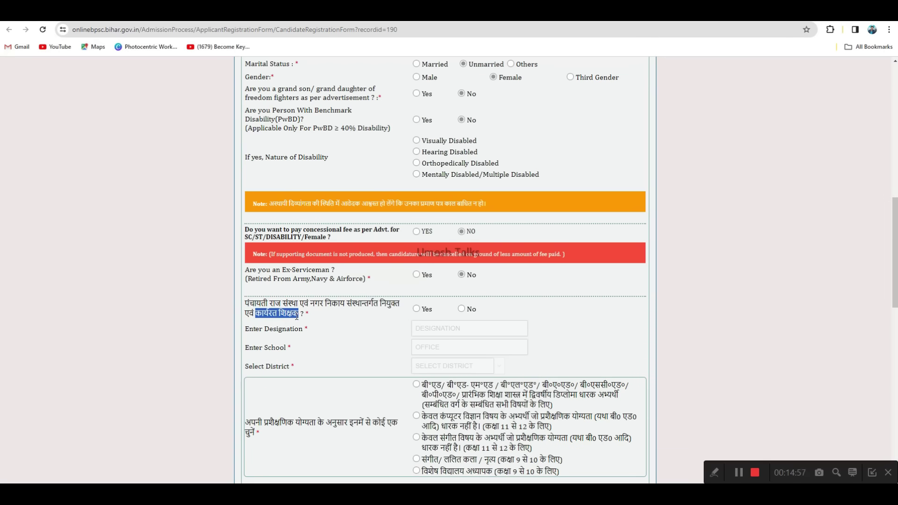
click(416, 309)
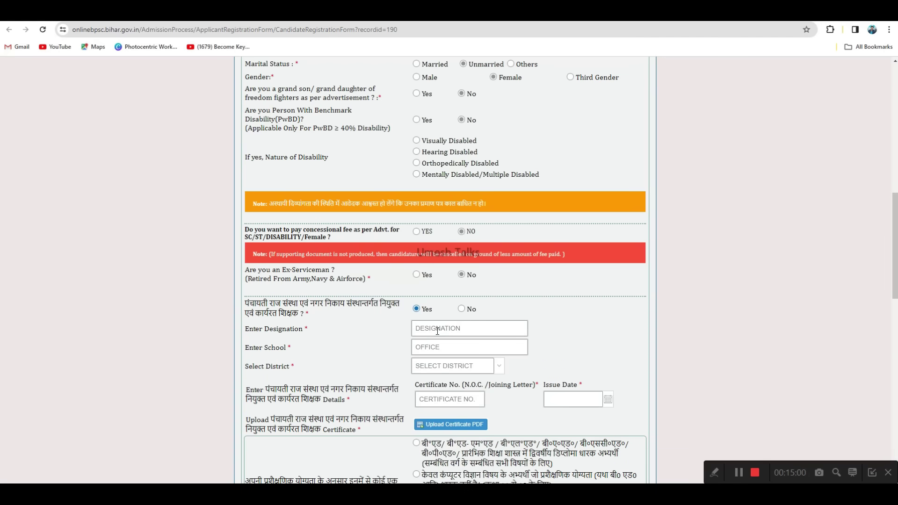
click(437, 331)
click(434, 349)
click(436, 366)
drag(265, 390, 393, 392)
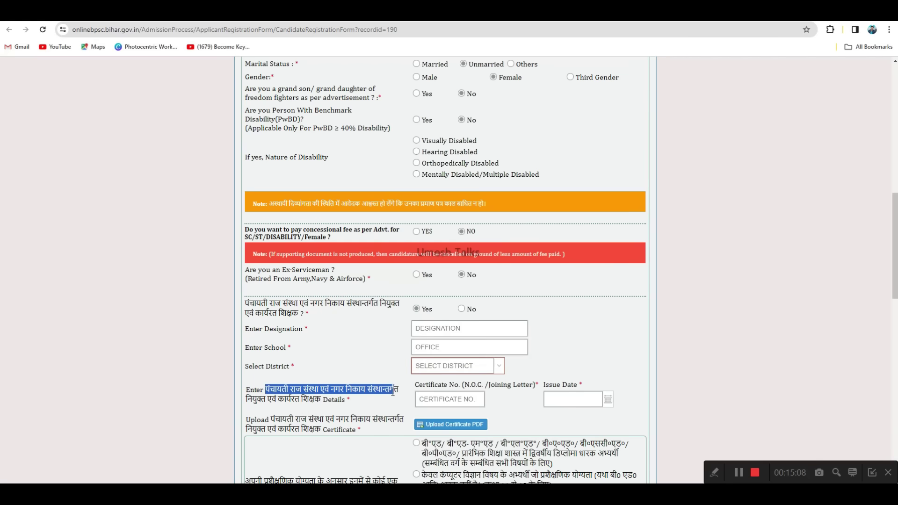
click(446, 401)
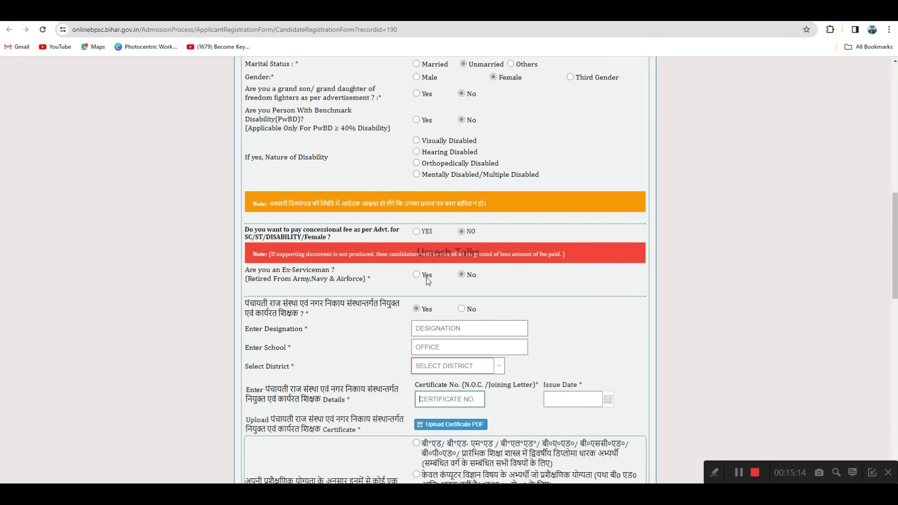
- Answer No to the working panchayat or urban-body teacher question and choose the B.Ed./D.El.Ed. diploma-holder option as the training qualification
click(462, 310)
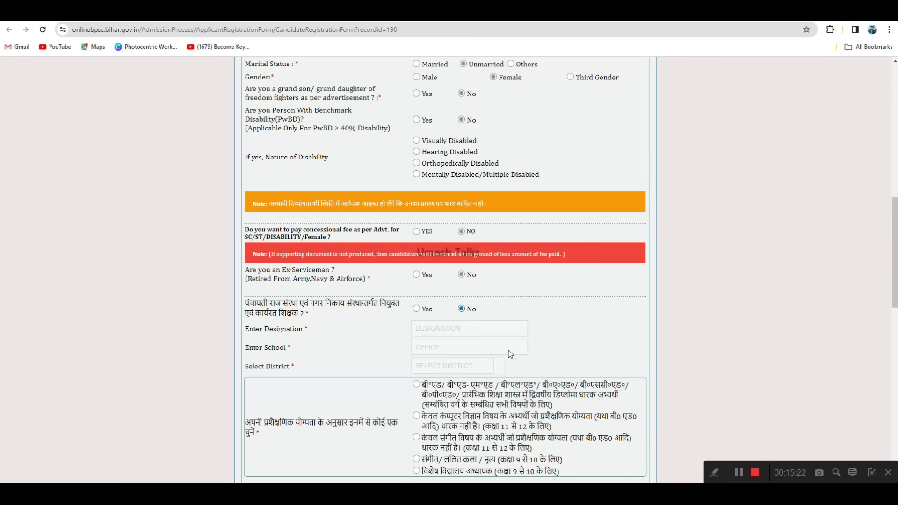
scroll(509, 355, down, 2)
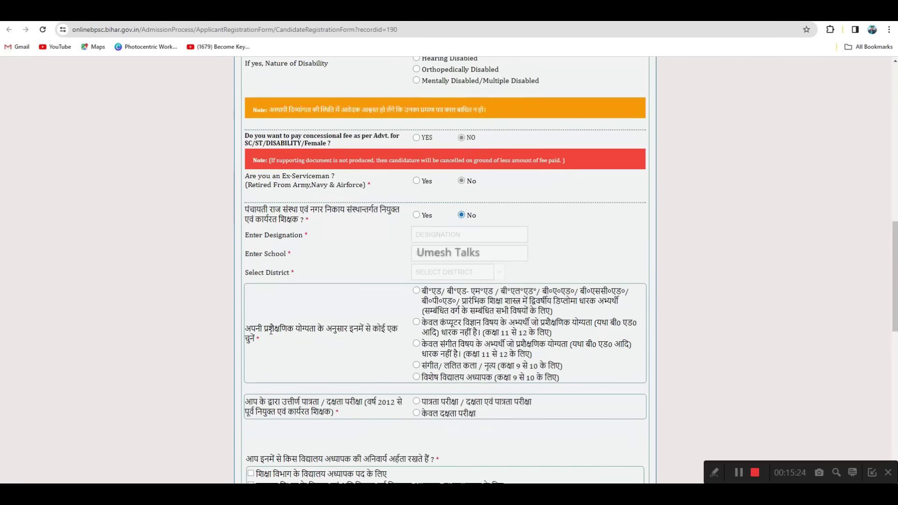
drag(264, 330, 317, 329)
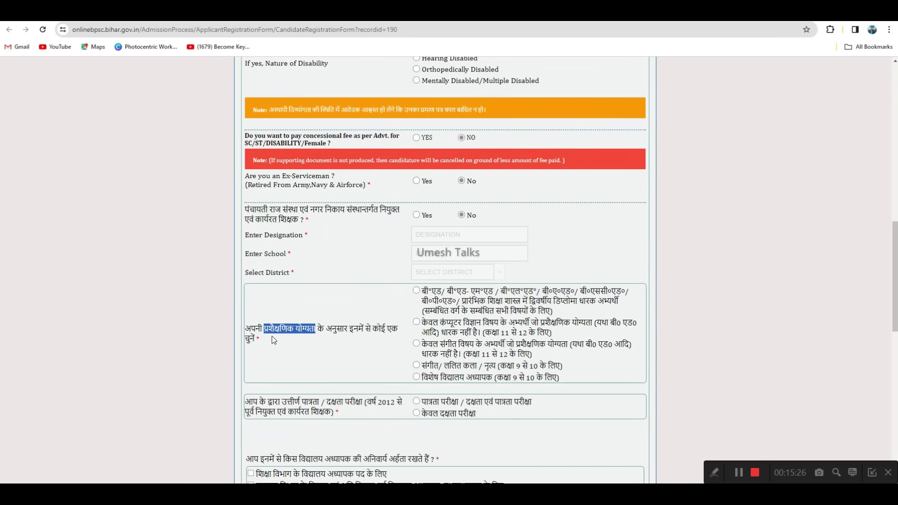
click(370, 346)
click(438, 294)
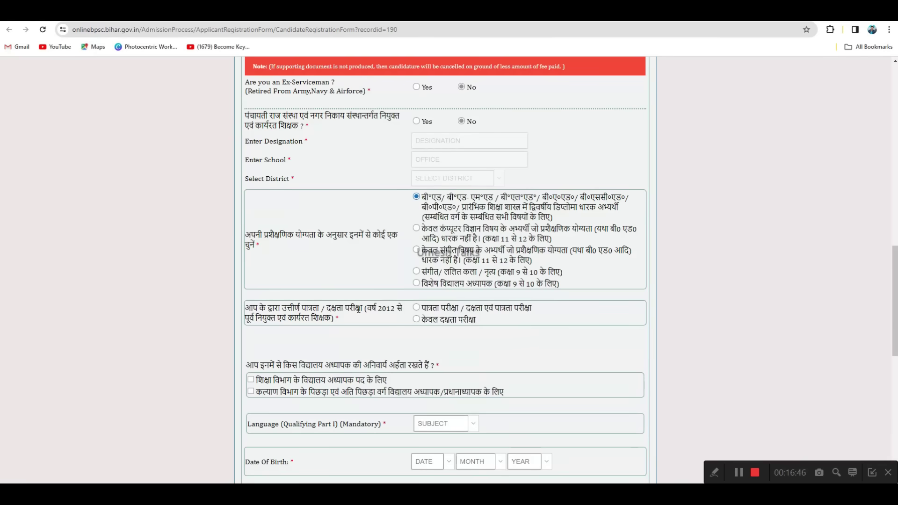
- Set the passed eligibility exam to पात्रता परीक्षा / दक्षता एवं पात्रता परीक्षा
drag(281, 307, 320, 307)
click(433, 330)
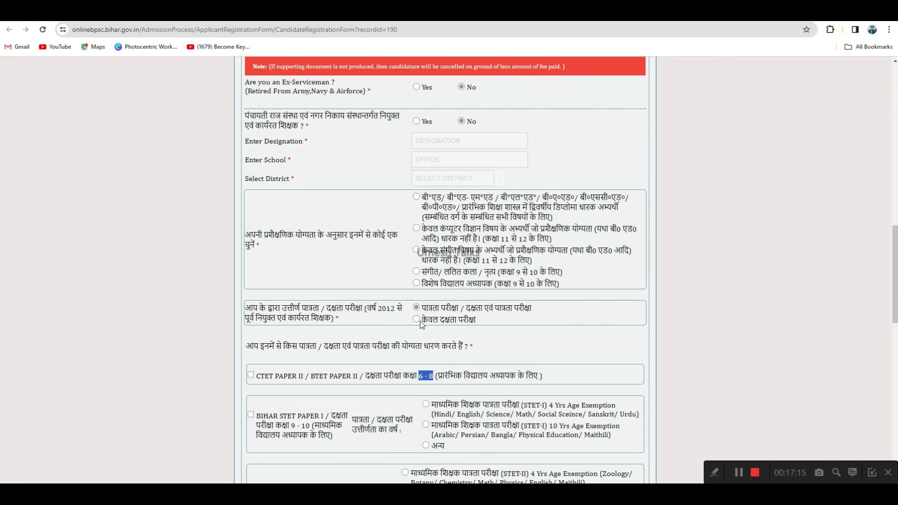
click(416, 319)
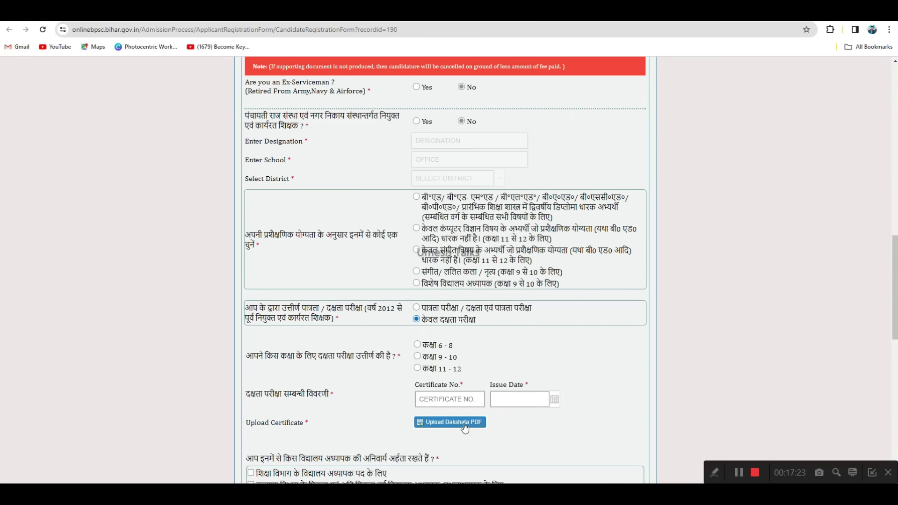
click(417, 308)
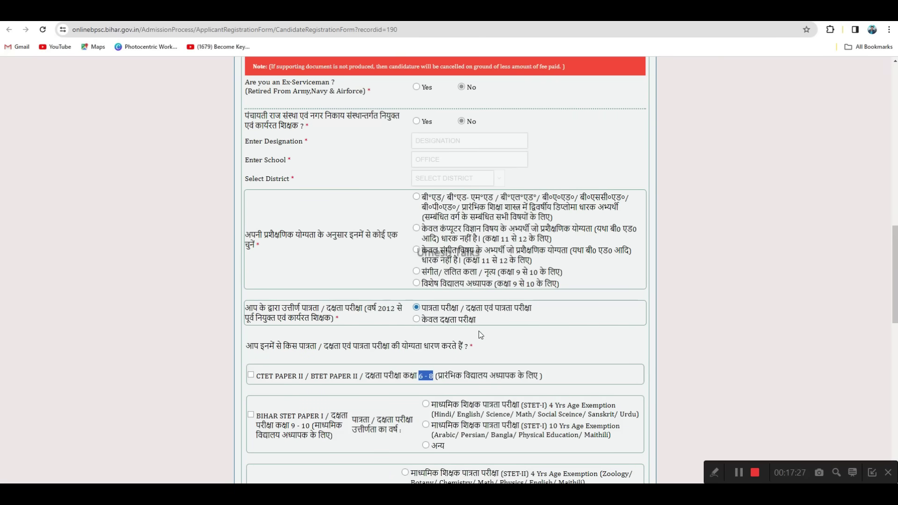
- Mark CTET PAPER II / BTET PAPER II for classes 6 - 8 as the eligibility qualification held
scroll(435, 341, down, 1)
click(326, 344)
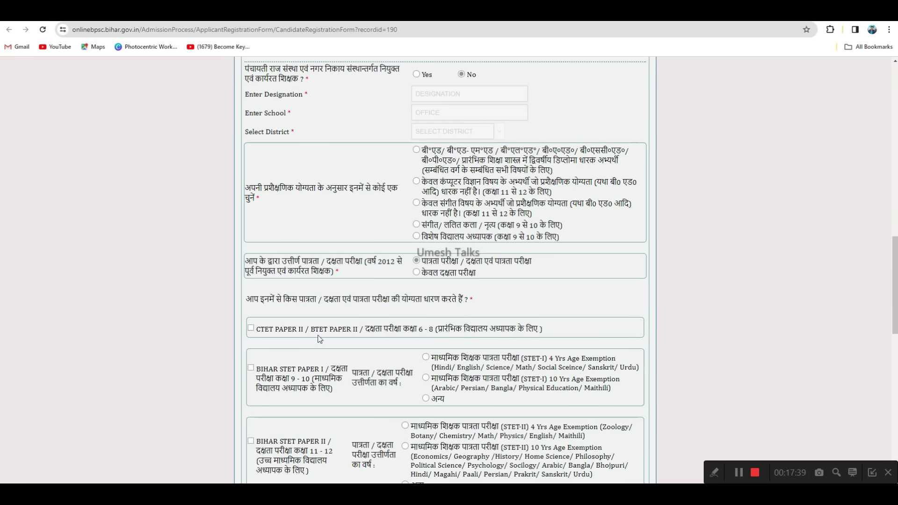
click(251, 329)
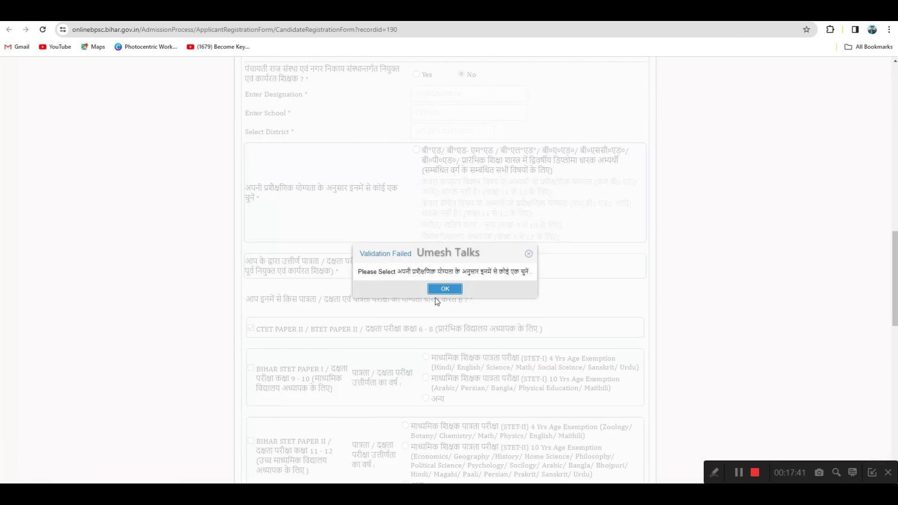
click(442, 289)
scroll(401, 358, down, 1)
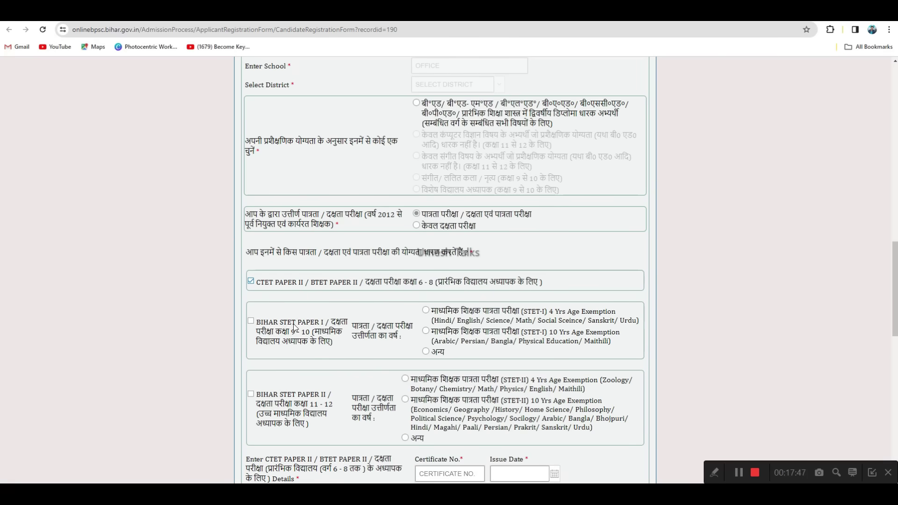
click(252, 322)
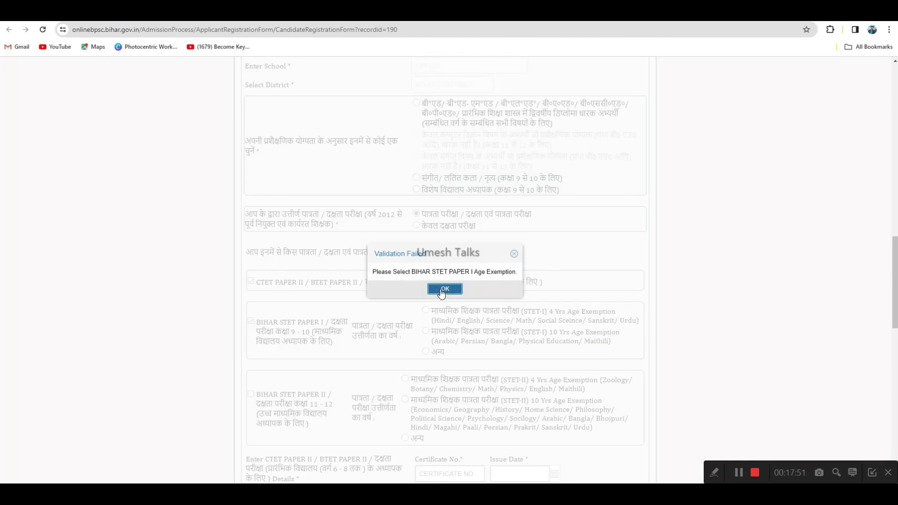
click(443, 290)
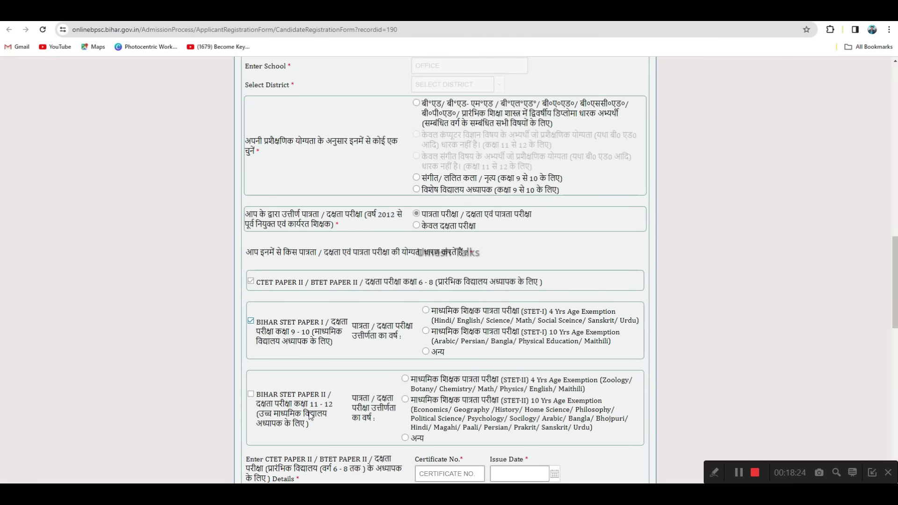
scroll(310, 417, down, 1)
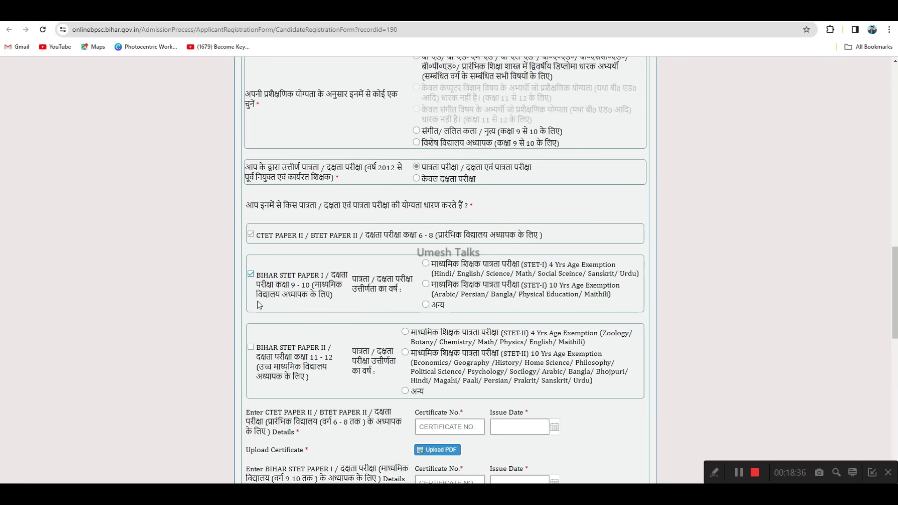
click(252, 275)
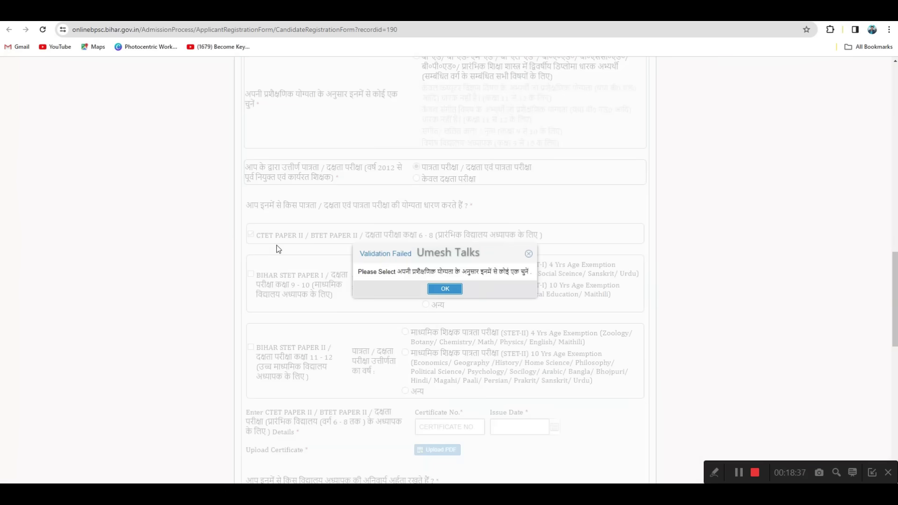
click(450, 289)
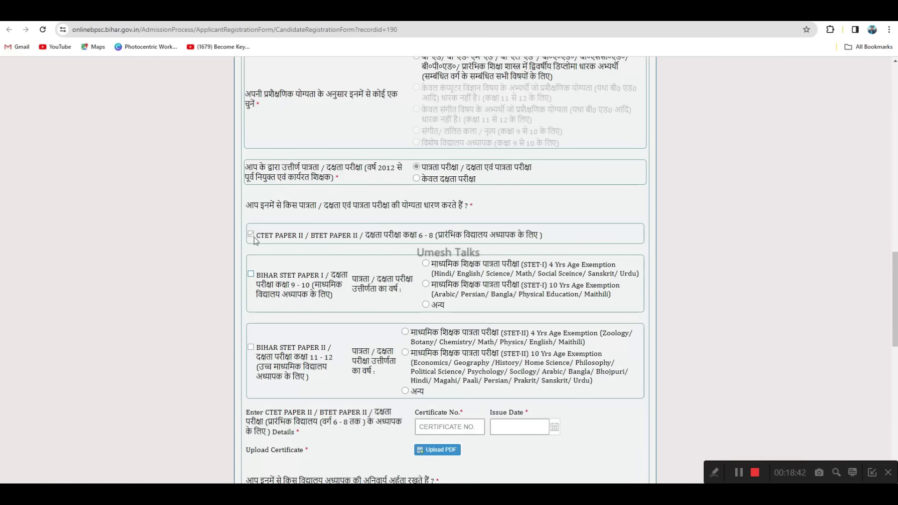
- Upload a certificate PDF for the CTET PAPER II / BTET PAPER II qualification
scroll(468, 336, down, 1)
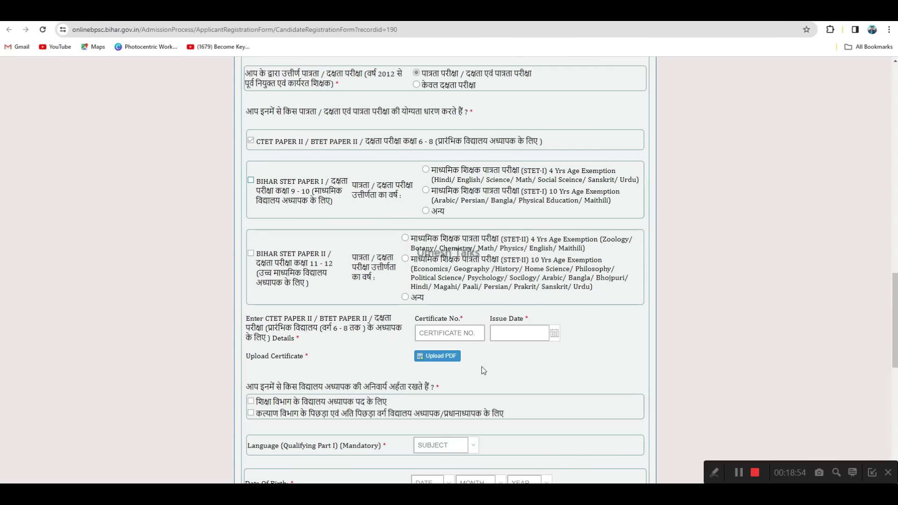
click(431, 358)
double_click(120, 113)
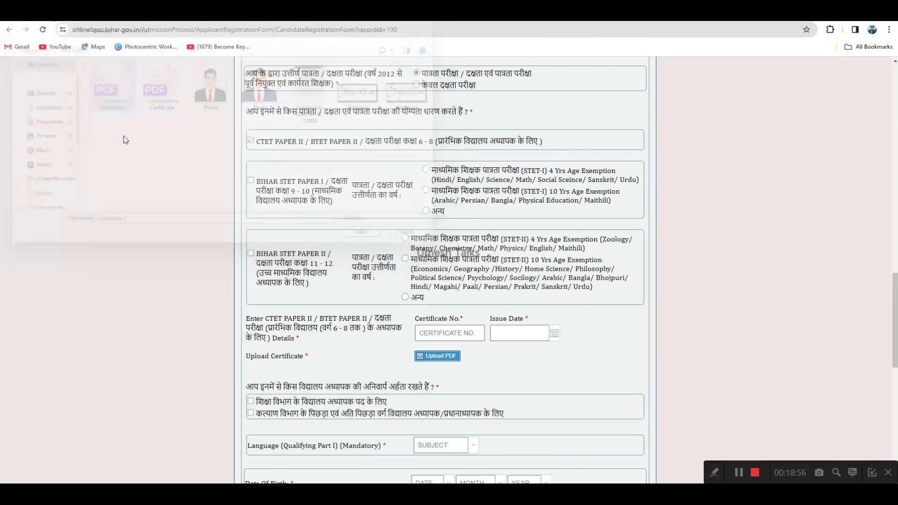
- Declare the essential qualification for the Education Department school teacher post (शिक्षा विभाग के विद्यालय अध्यापक पद के लिए)
scroll(528, 379, down, 1)
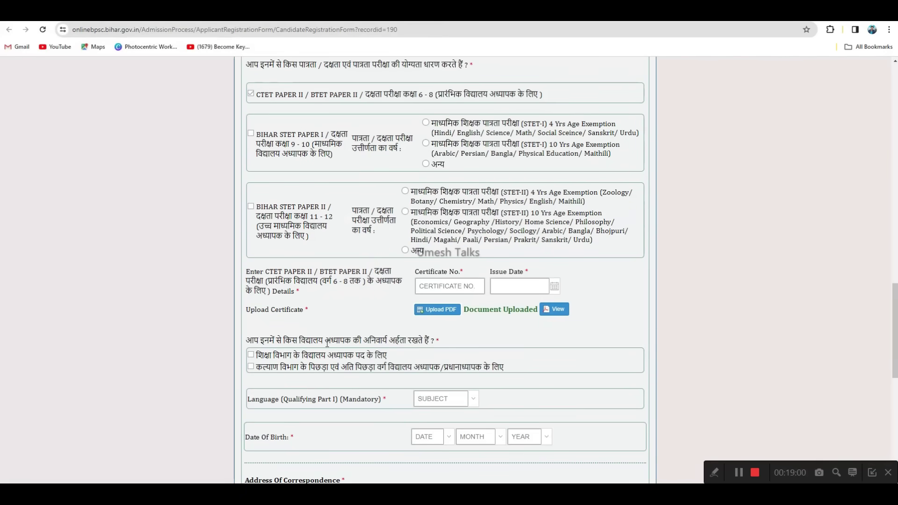
drag(369, 341, 428, 341)
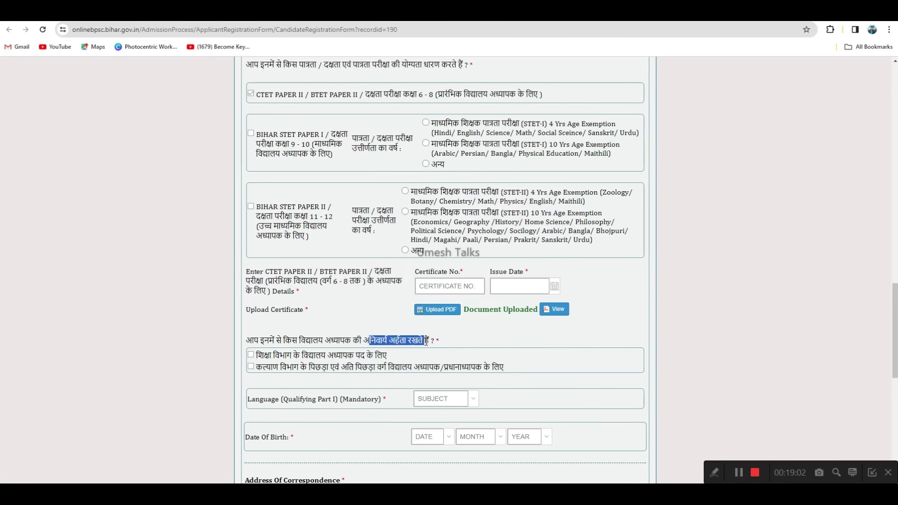
click(452, 343)
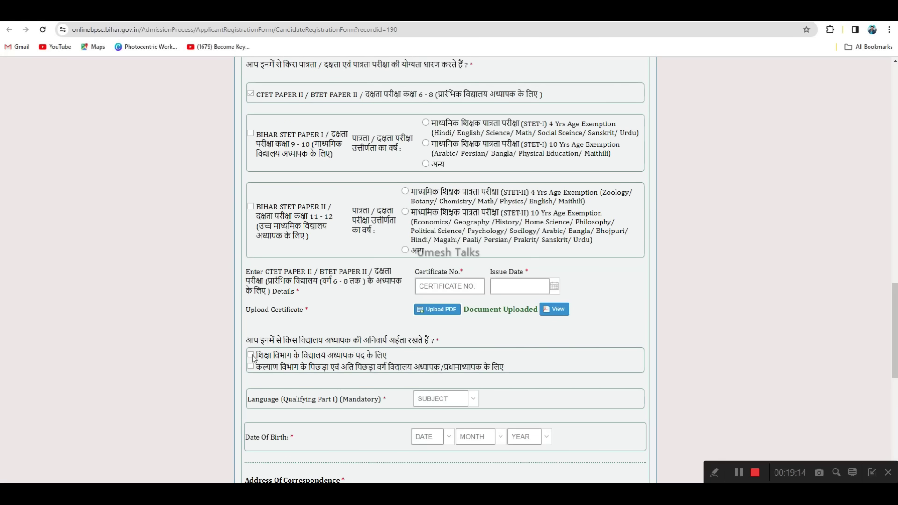
click(383, 12)
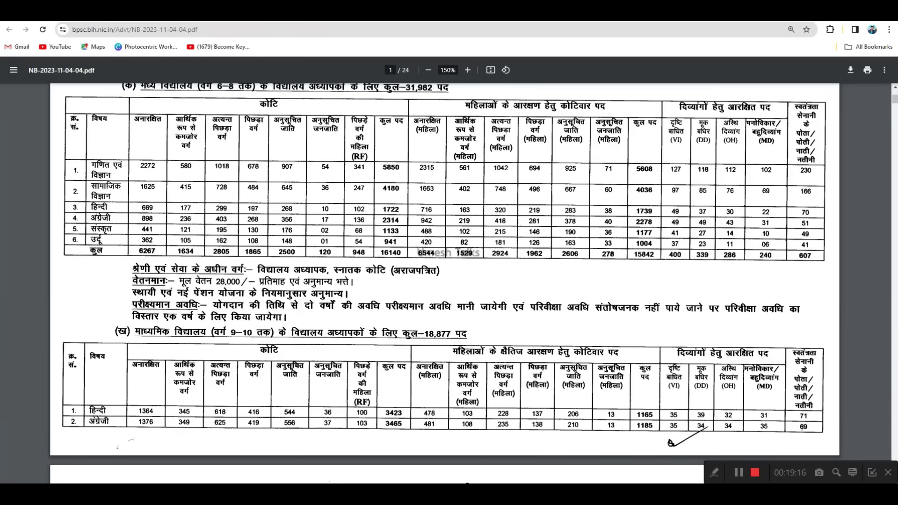
click(308, 13)
click(251, 354)
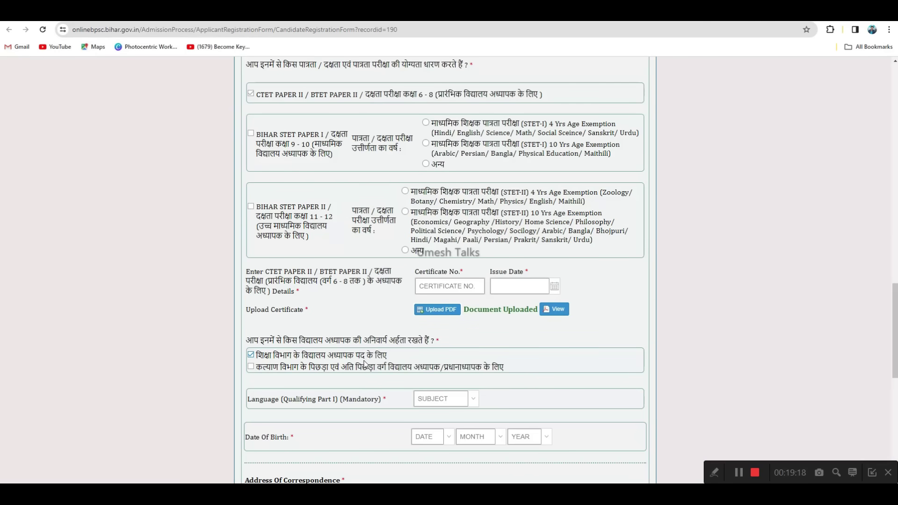
- Choose हिन्दी as the mandatory qualifying language for Part I
scroll(394, 372, down, 1)
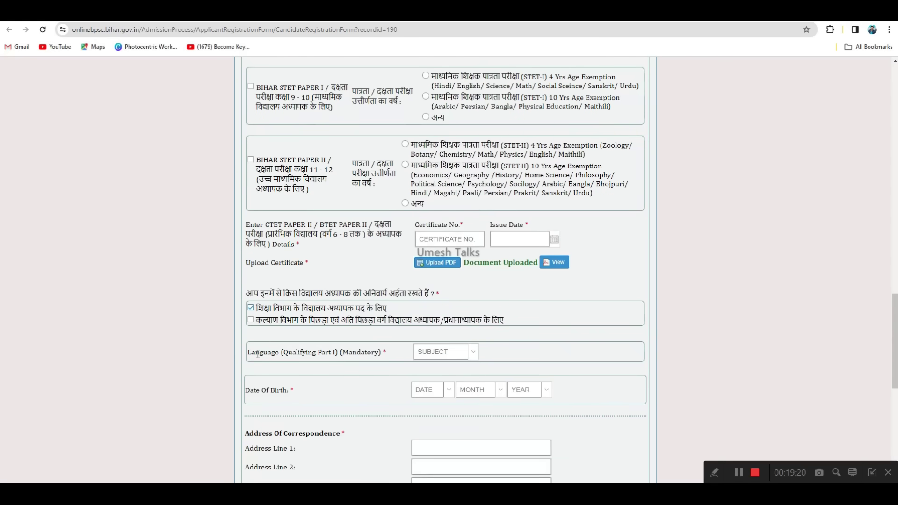
click(471, 352)
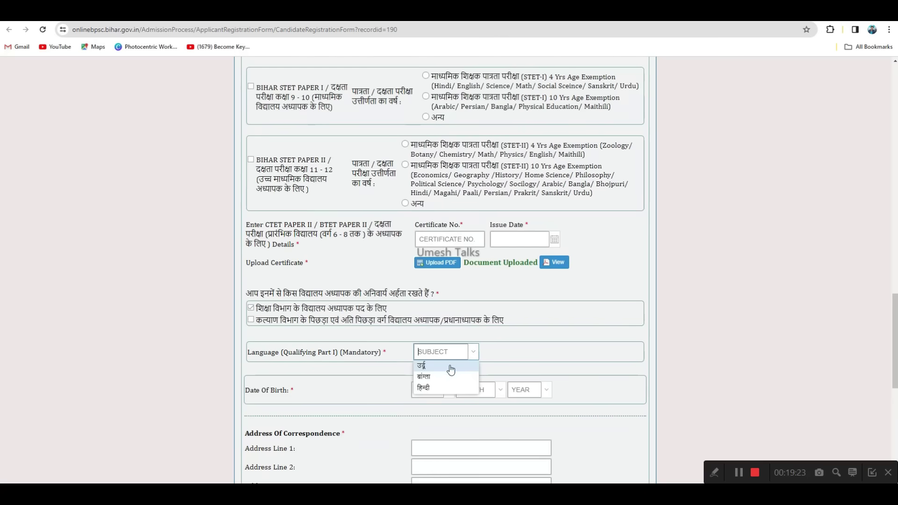
click(425, 388)
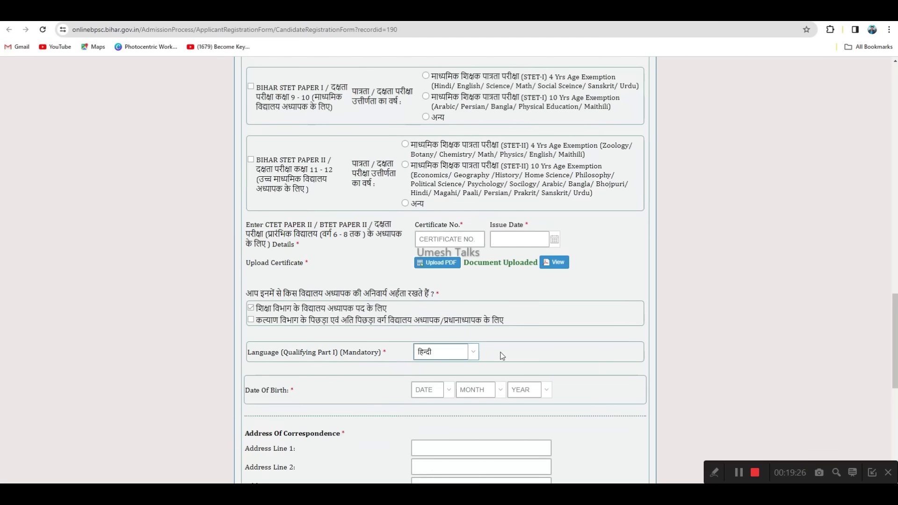
- Set the certificate issue date to 11/2/2023, fill in the date of birth, and apply for the Class 6-8 Teacher Education Dept. post
scroll(503, 356, down, 1)
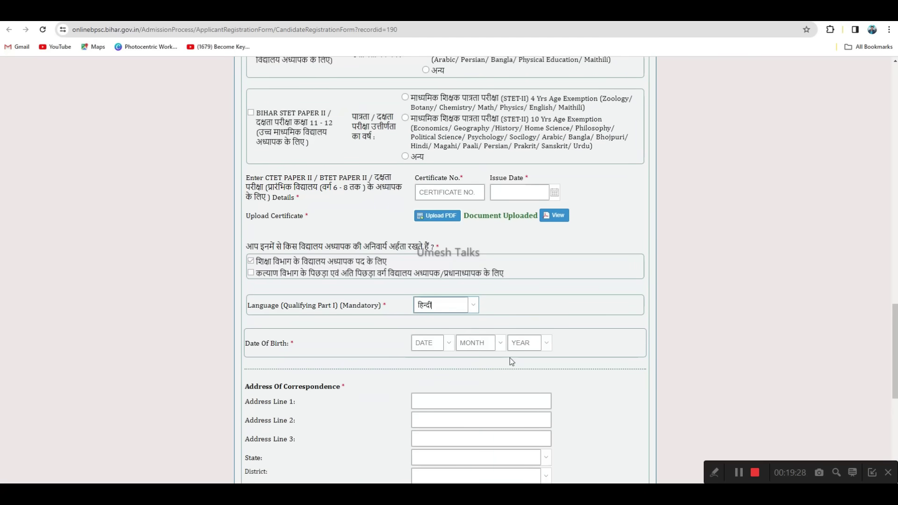
scroll(512, 361, down, 2)
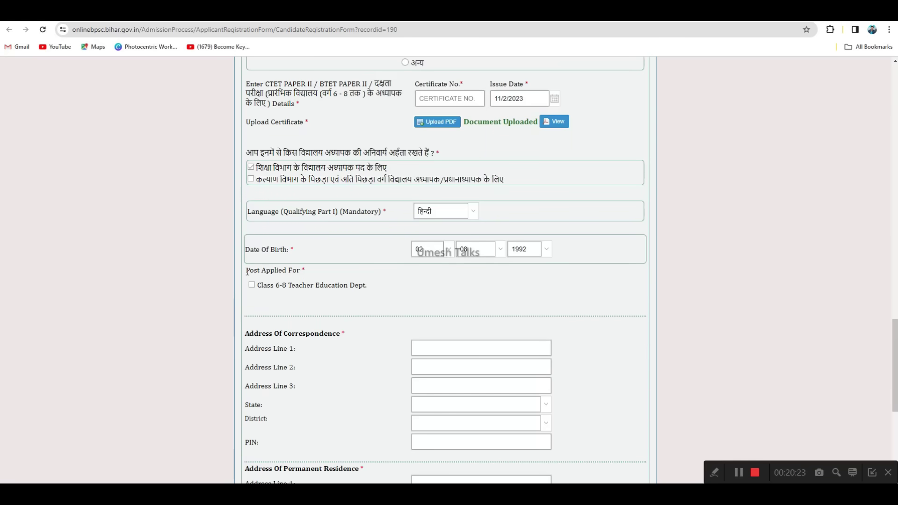
drag(246, 270, 297, 271)
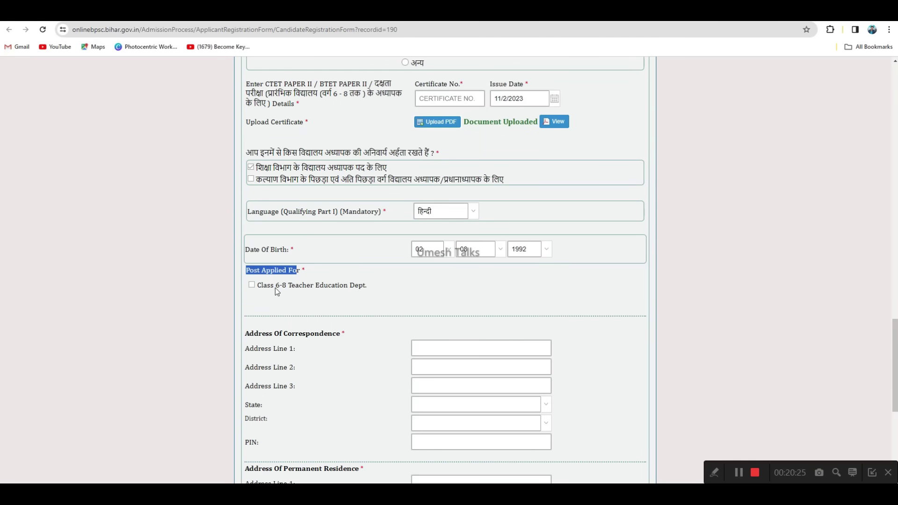
click(252, 285)
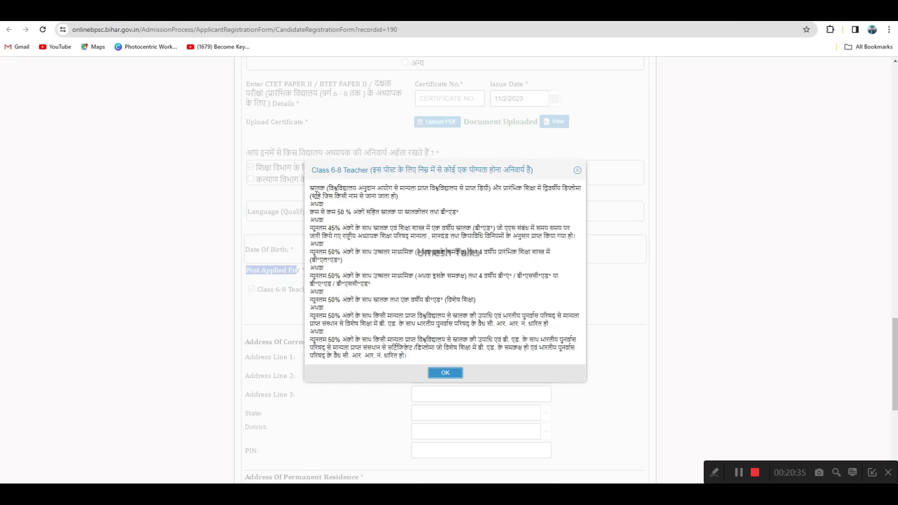
click(445, 373)
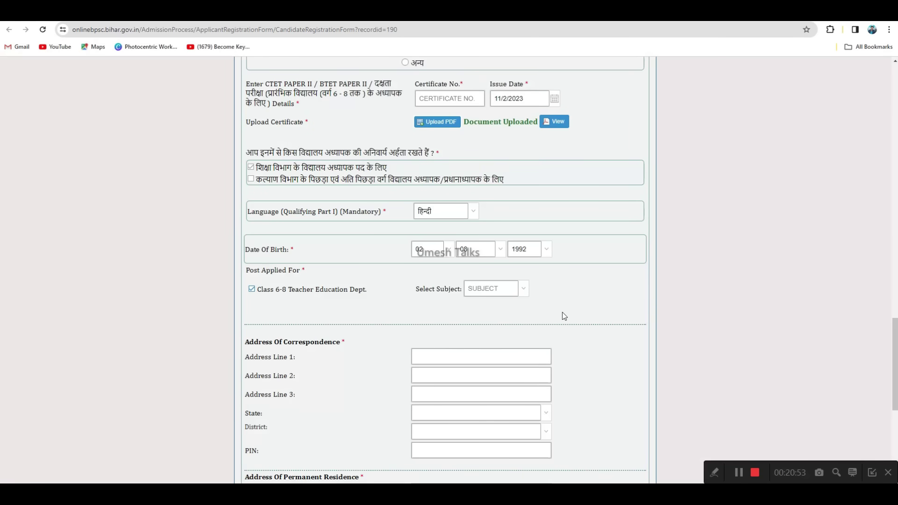
- Choose गणित एवं विज्ञान as the subject for the Class 6-8 Teacher post
click(525, 288)
click(525, 290)
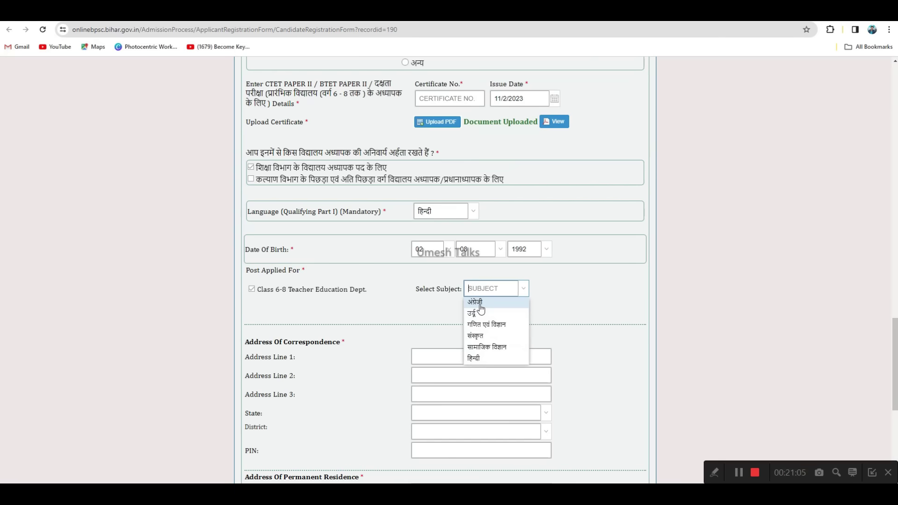
click(493, 328)
- Complete the correspondence and permanent residence addresses and answer Yes to having the required essential qualification for the post
scroll(563, 311, down, 2)
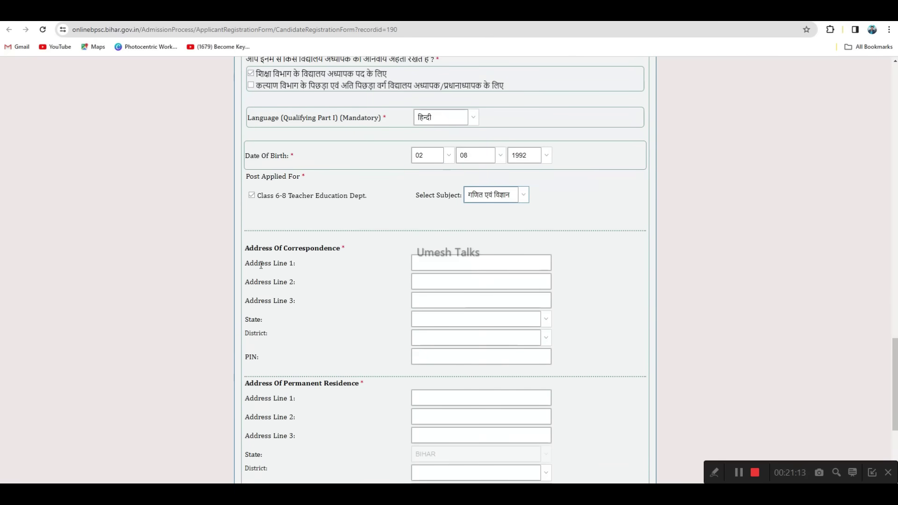
drag(287, 250, 336, 249)
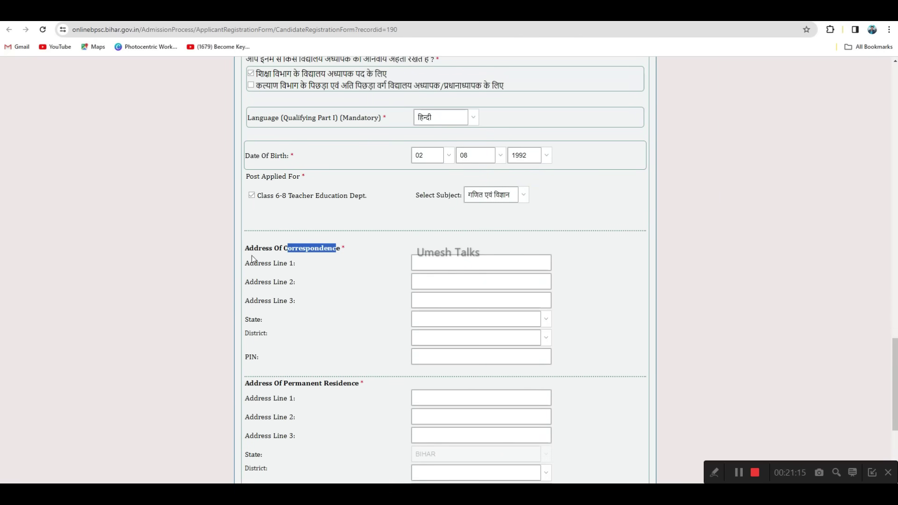
scroll(445, 317, down, 2)
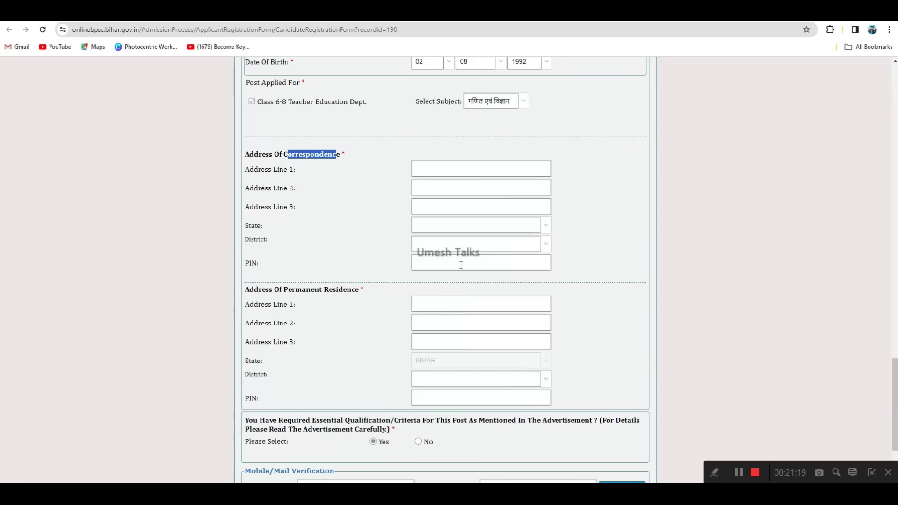
drag(285, 292, 360, 291)
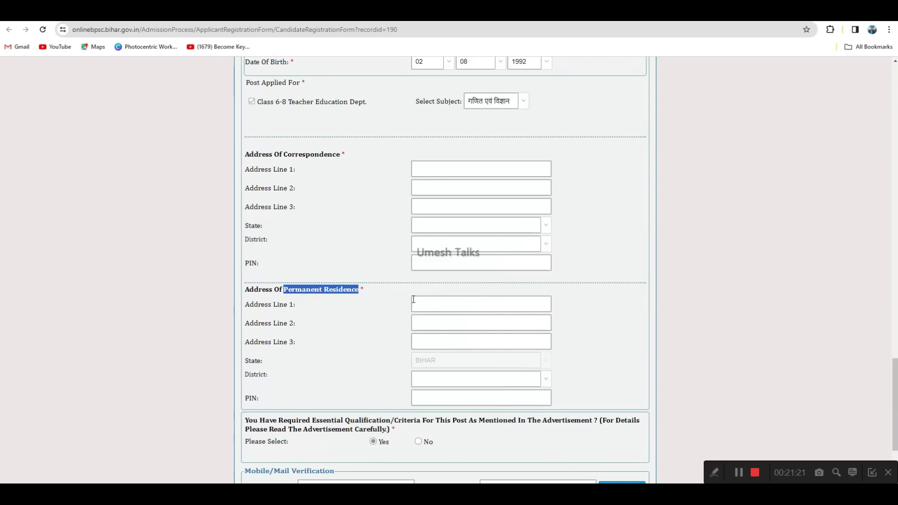
scroll(374, 304, down, 3)
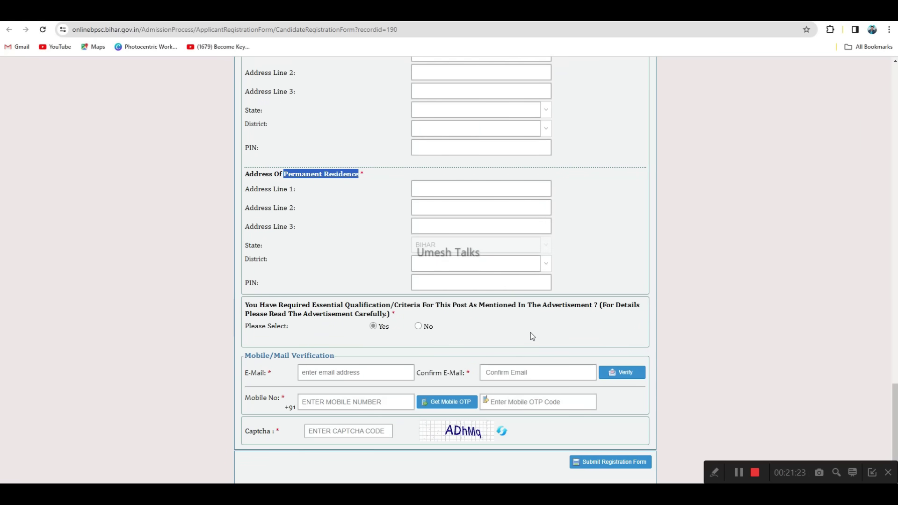
drag(316, 306, 390, 308)
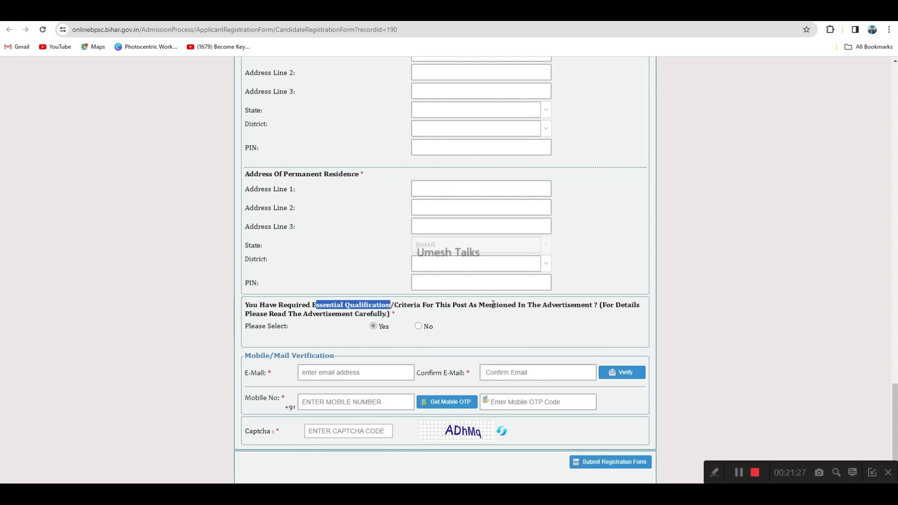
click(454, 311)
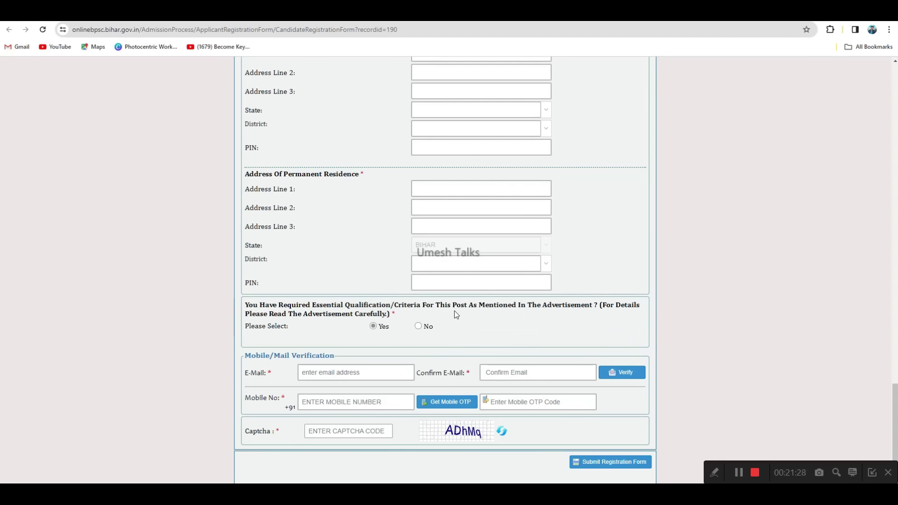
click(373, 327)
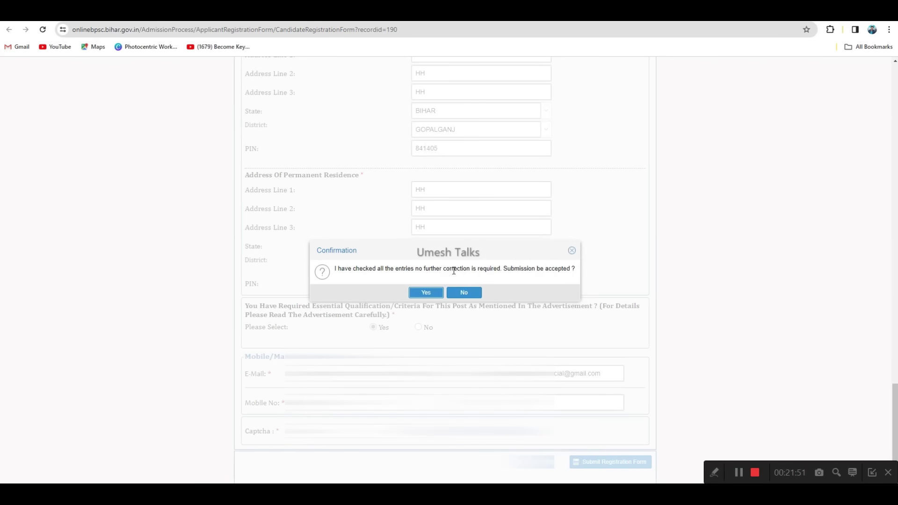
- Confirm the submission of the completed registration form and review the issued username and password
click(426, 293)
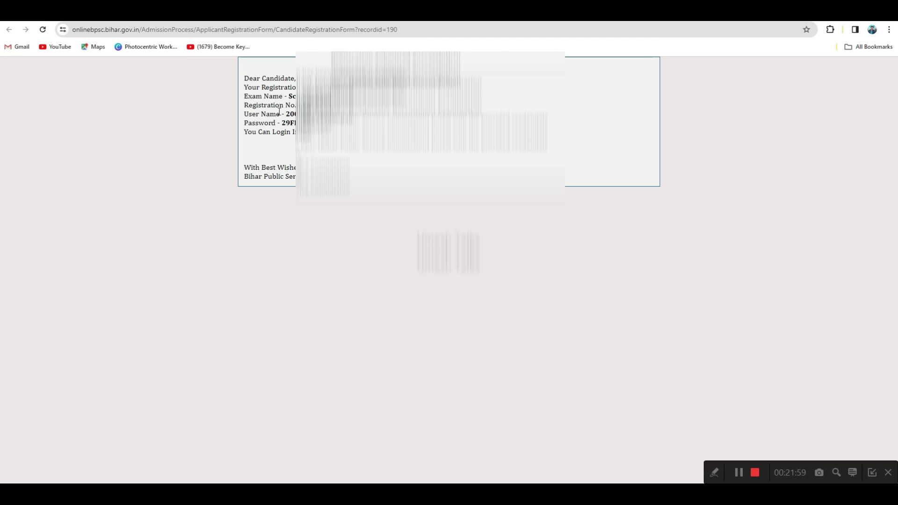
drag(287, 114, 327, 123)
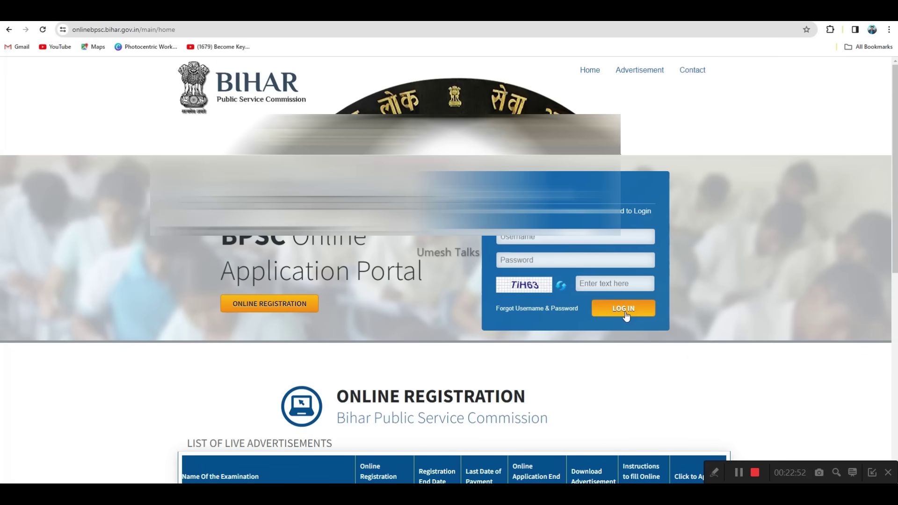
- Log in to the candidate account, start the examination fee payment and confirm proceeding to the bank's payment page
click(739, 473)
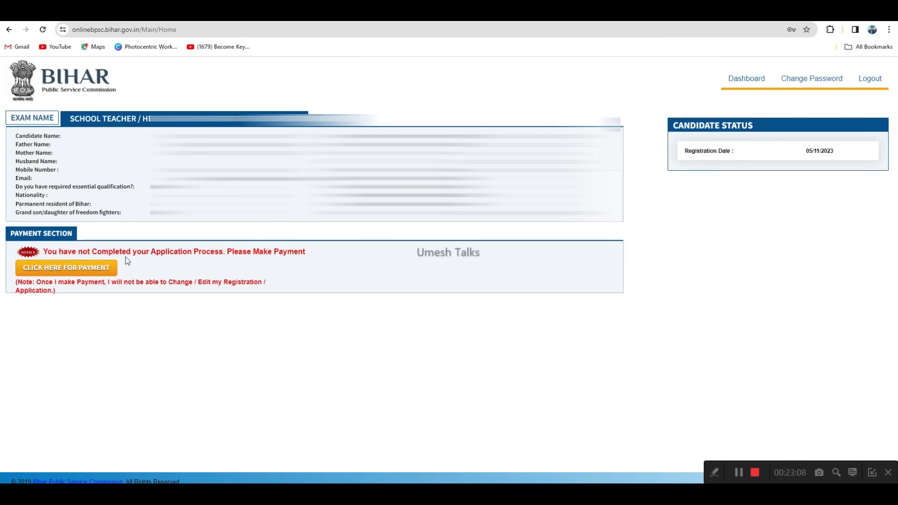
click(70, 272)
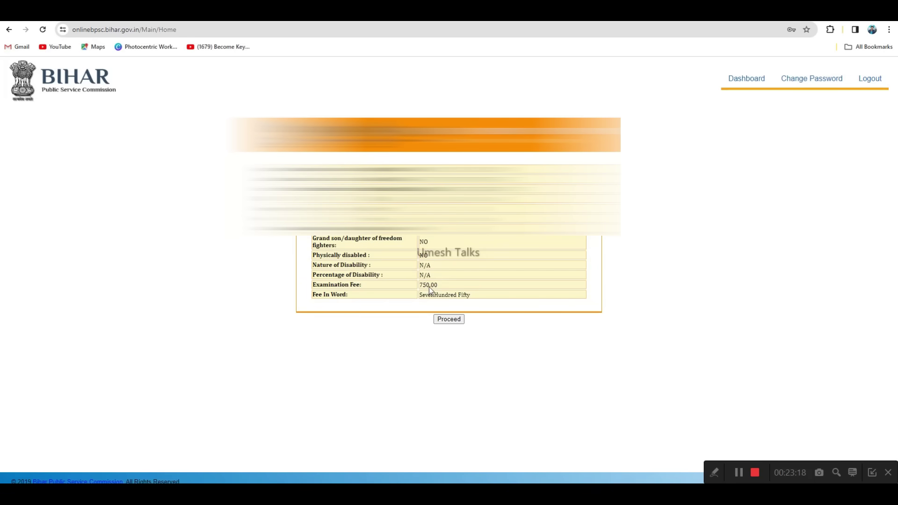
click(449, 321)
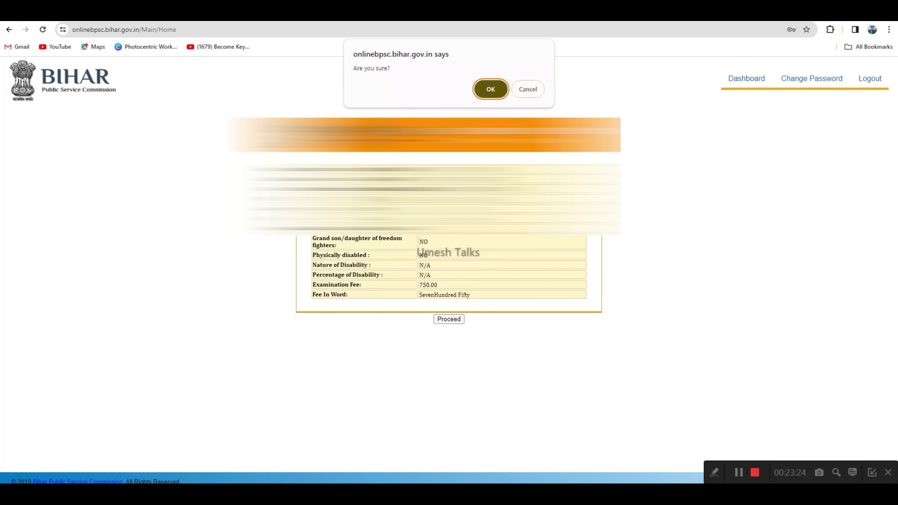
click(481, 97)
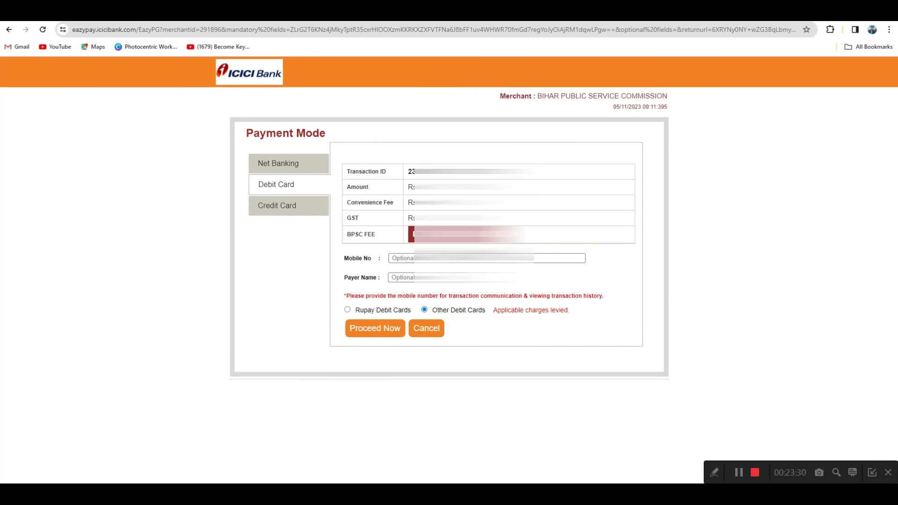
- Fill in the payer's mobile number and name and proceed with the payment using Other Debit Cards
click(453, 258)
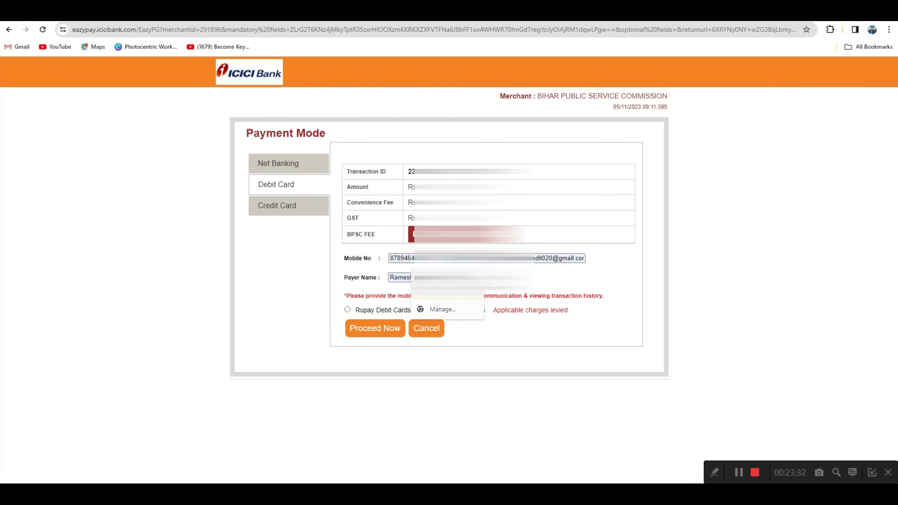
click(421, 278)
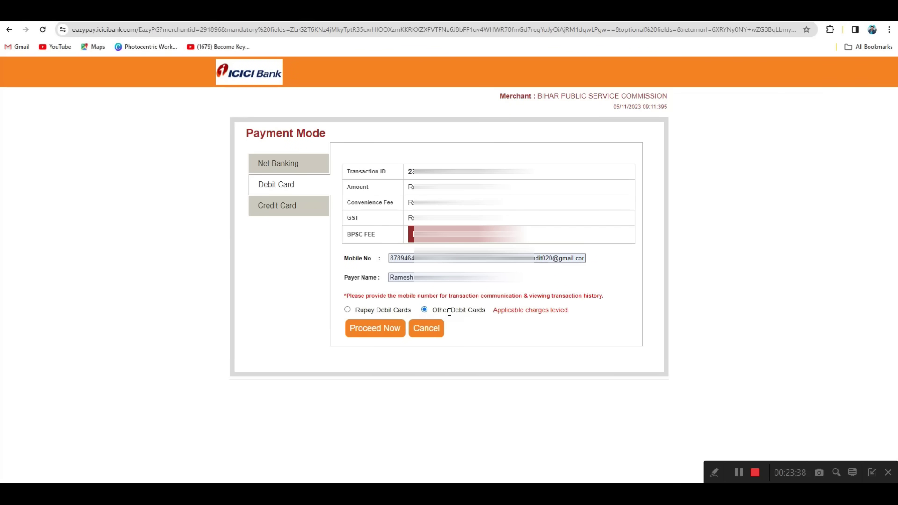
click(363, 330)
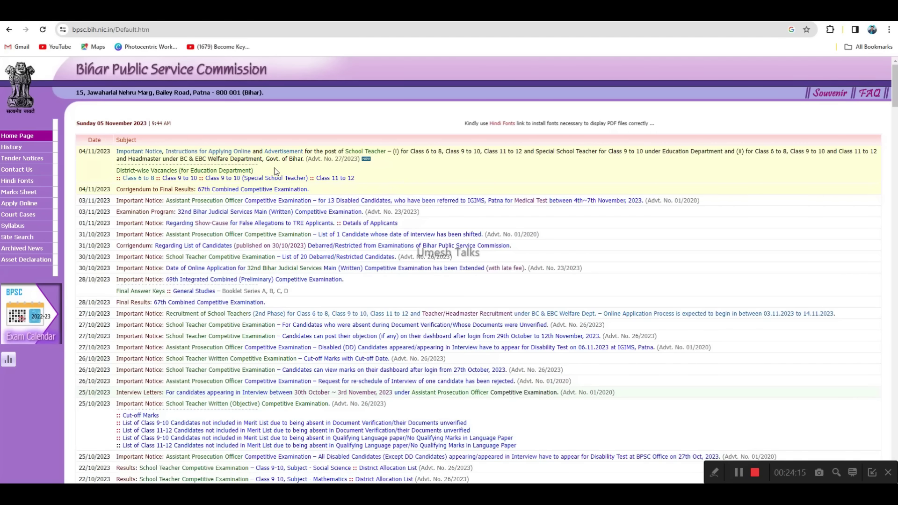
- Open the BPSC Important Notice for Advt. No. 27/2023 and examine the registration, payment and application dates
click(286, 188)
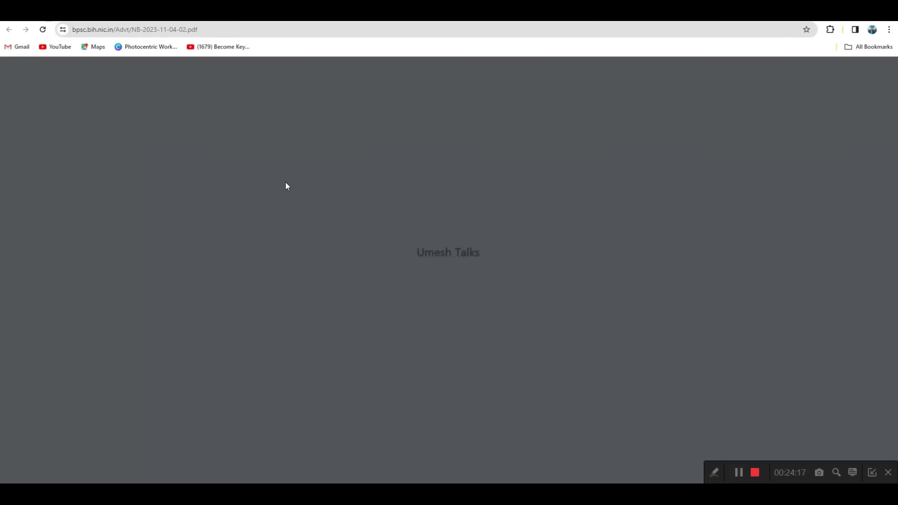
scroll(524, 265, down, 1)
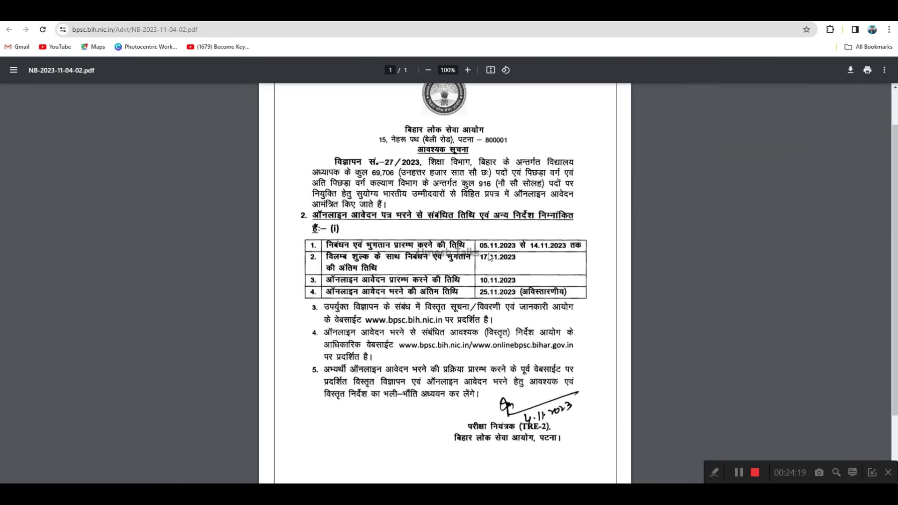